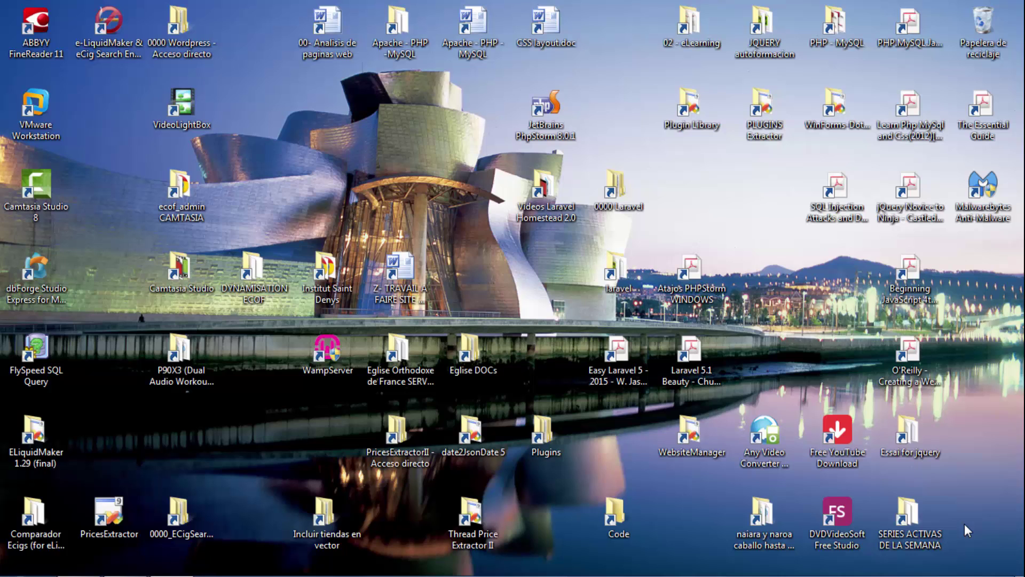
# Step: Launch Microsoft Office Word 2003 and open the recent document Installation homestead 3.doc
pyautogui.press('super')
pyautogui.write('wore')
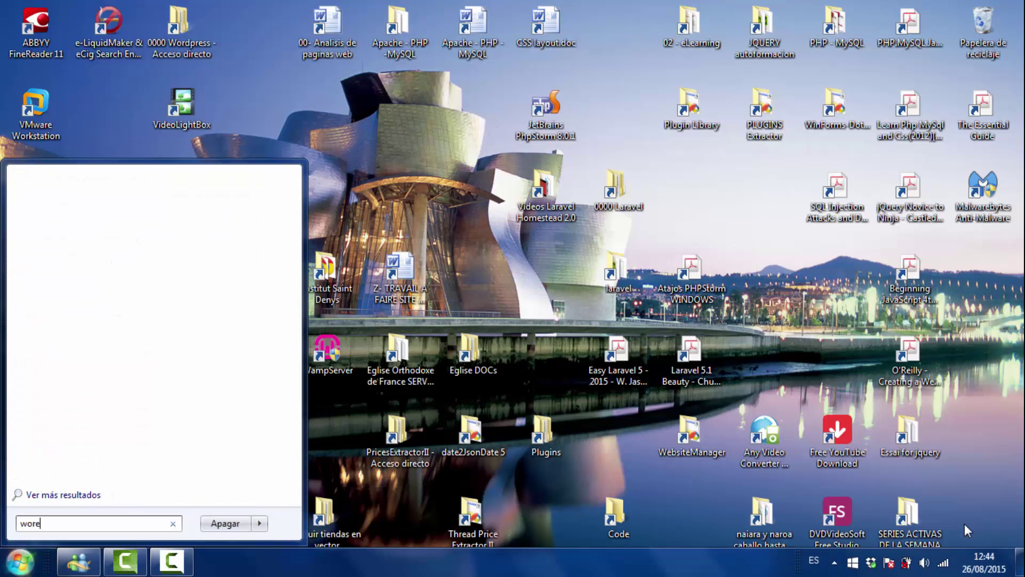
pyautogui.press('BackSpace')
pyautogui.write('d')
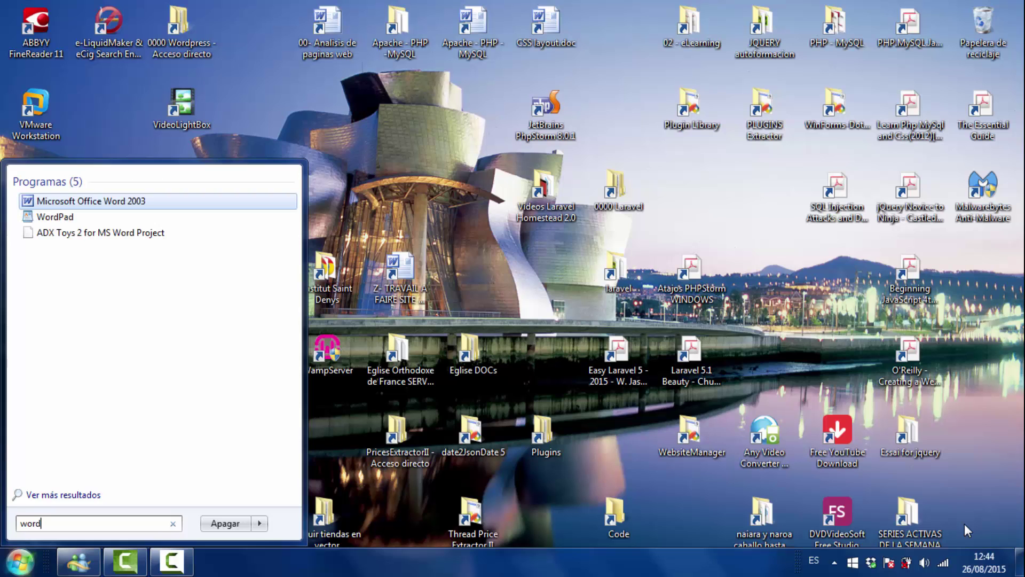
pyautogui.press('Return')
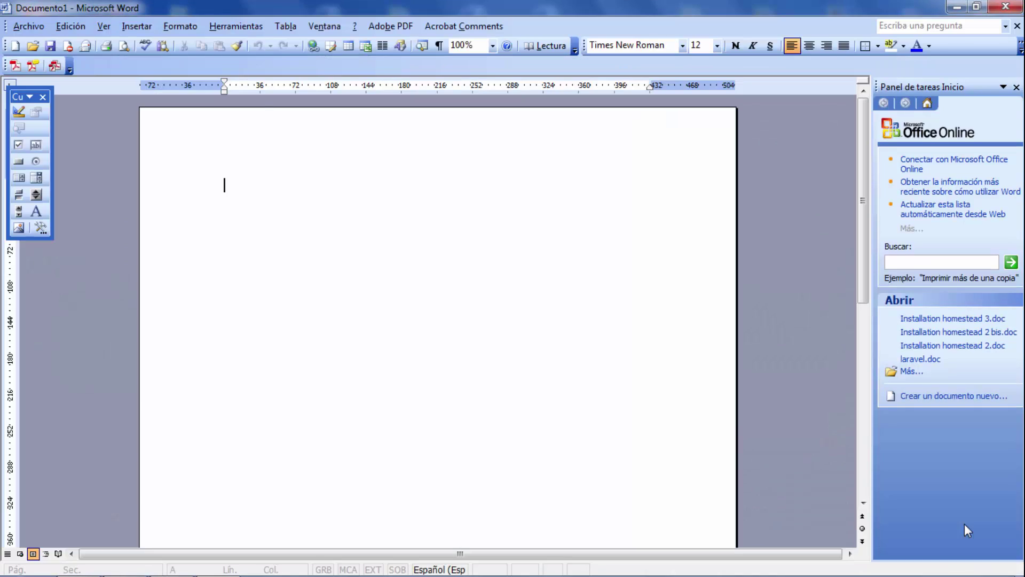
pyautogui.hotkey('alt', 'a')
pyautogui.press('1')
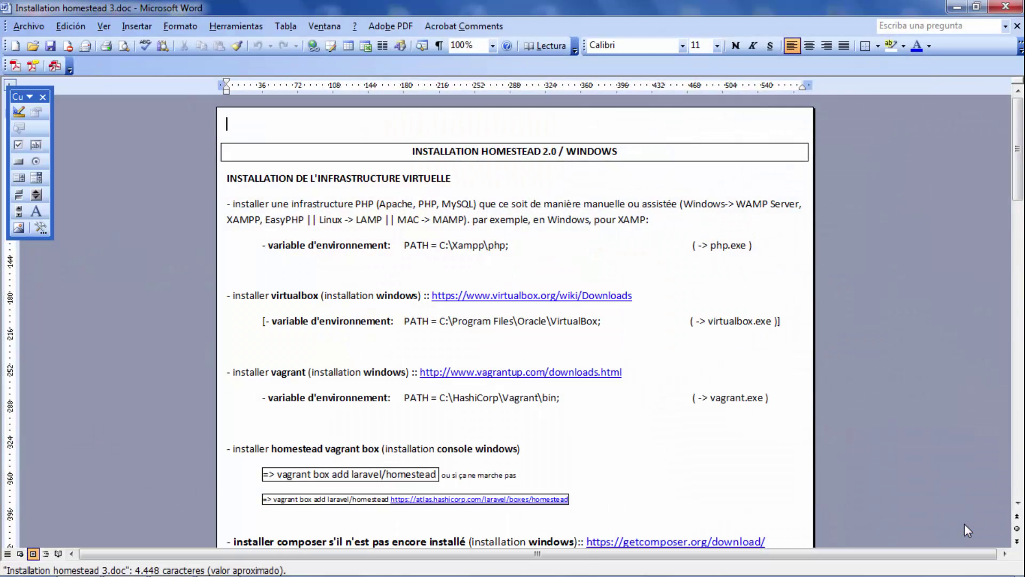
# Step: Correct "XAMP" to "XAMPP" at the end of the first installation instruction
pyautogui.press('Down')
pyautogui.press('Down')
pyautogui.press('Down')
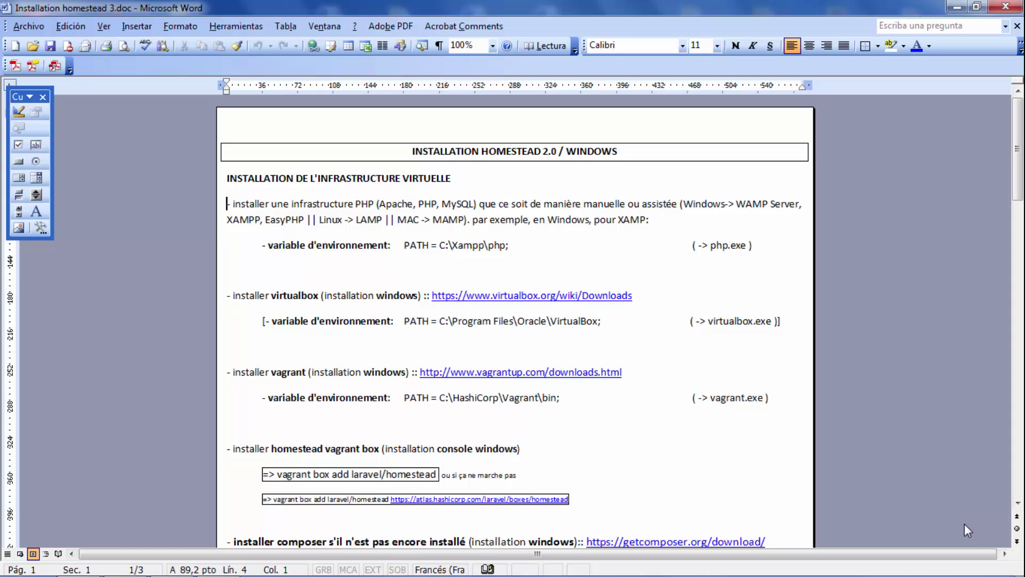
pyautogui.hotkey('shift', 'Down')
pyautogui.hotkey('shift', 'Down')
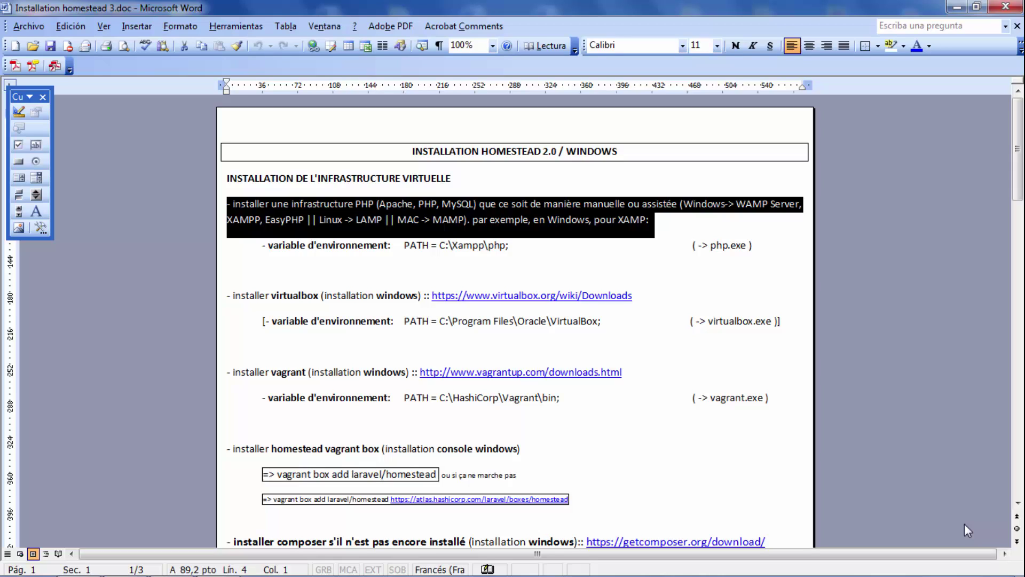
pyautogui.press('End')
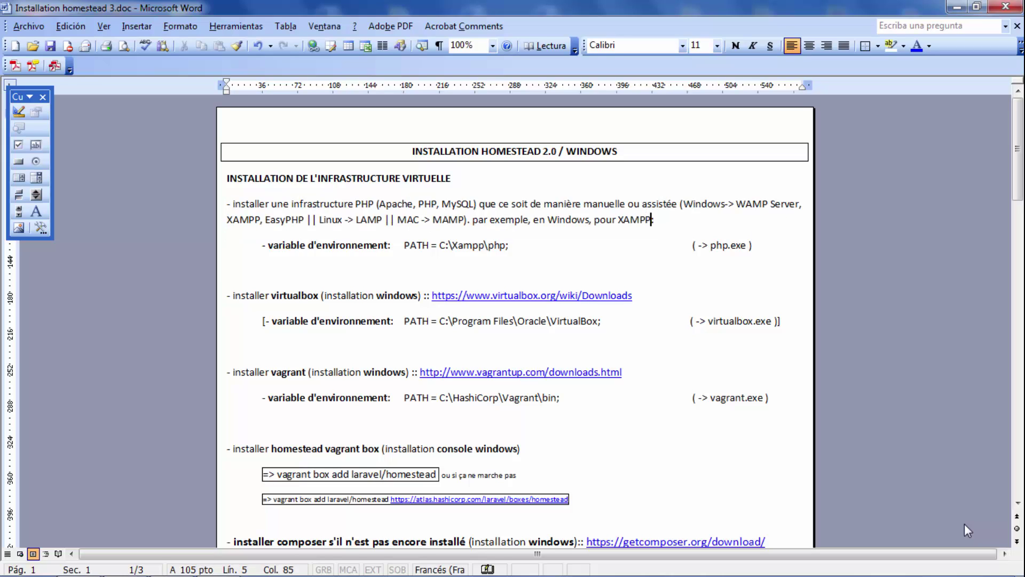
# Step: Examine the PATH environment variable entry for php.exe below the XAMPP instruction
pyautogui.press('Down')
pyautogui.press('Left')
pyautogui.press('Left')
pyautogui.press('Left')
pyautogui.press('Left')
pyautogui.press('Left')
pyautogui.press('Left')
pyautogui.press('Left')
# Step: Switch to the Windows system properties and open the environment variables from the advanced system settings
pyautogui.press('super')
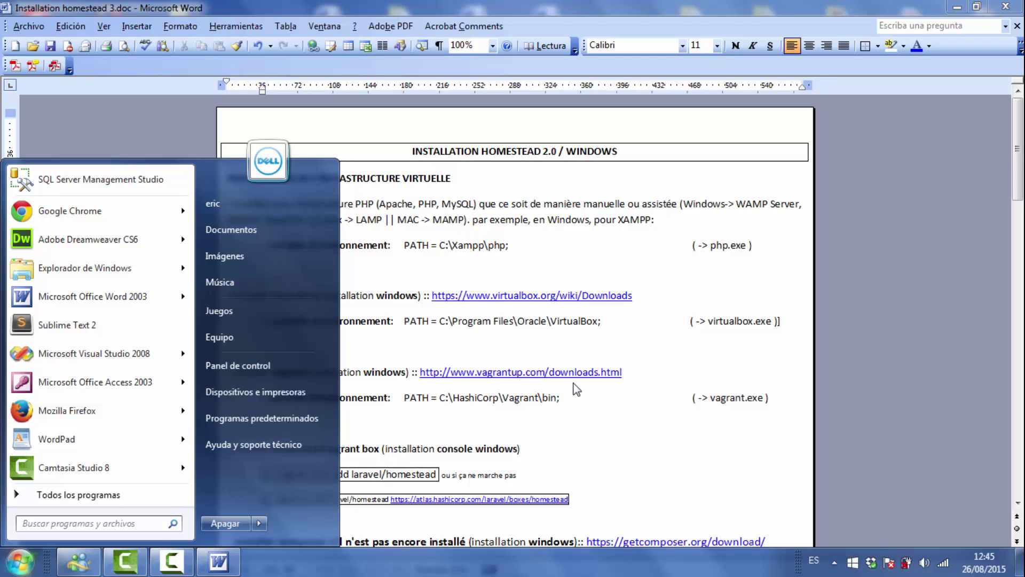
pyautogui.rightClick(230, 334)
pyautogui.press('Up')
pyautogui.press('Return')
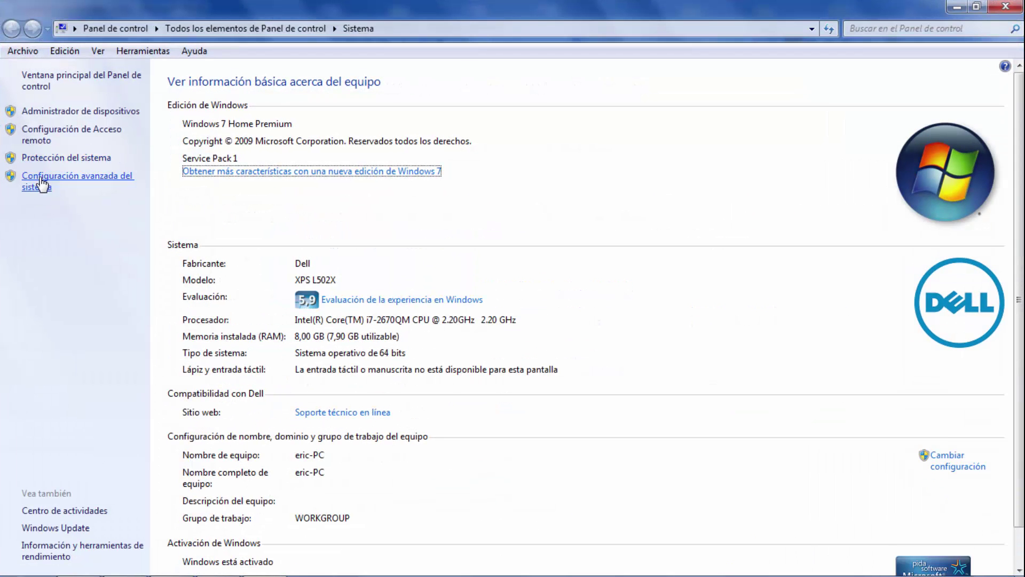
pyautogui.click(43, 184)
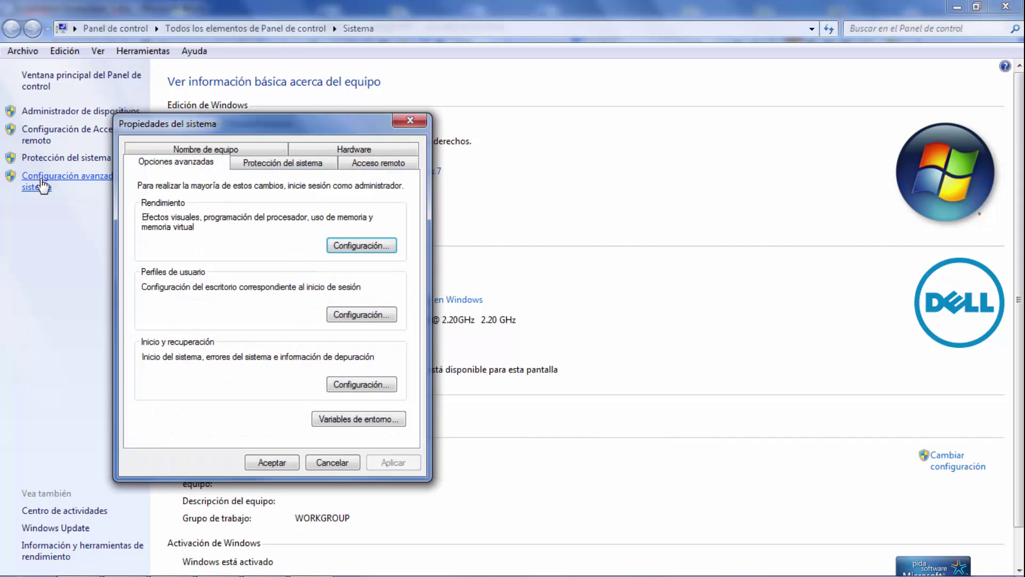
pyautogui.click(363, 418)
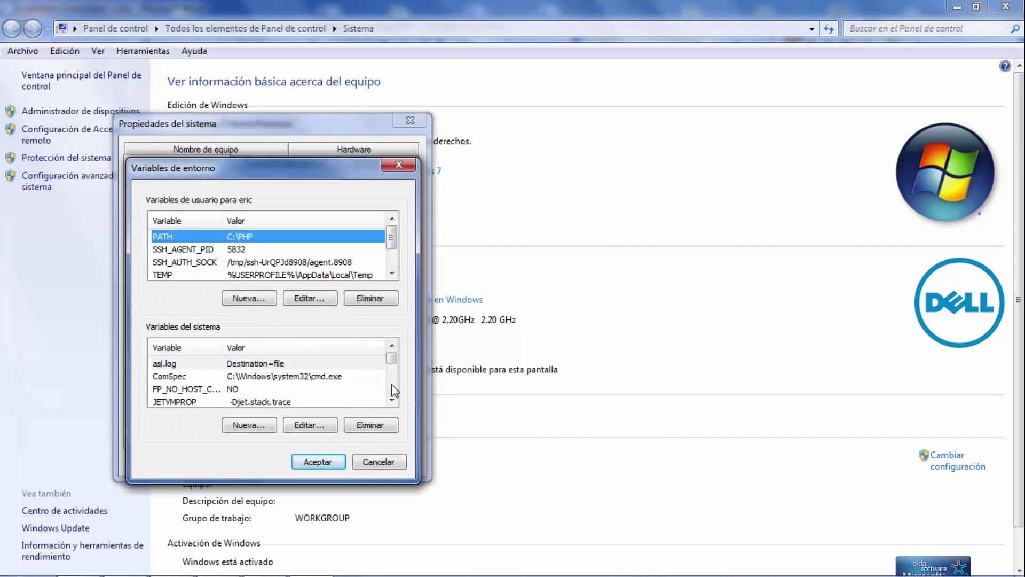
# Step: Find Path among the system variables and open it for editing
pyautogui.scroll(-1, 392, 384)
pyautogui.scroll(-2, 394, 391)
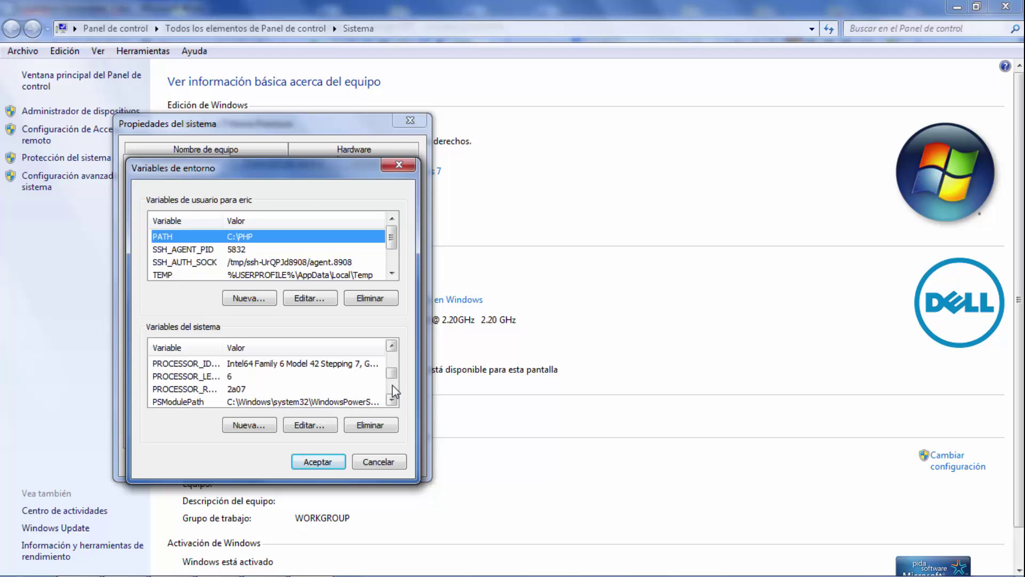
pyautogui.scroll(-1, 394, 391)
pyautogui.click(392, 346)
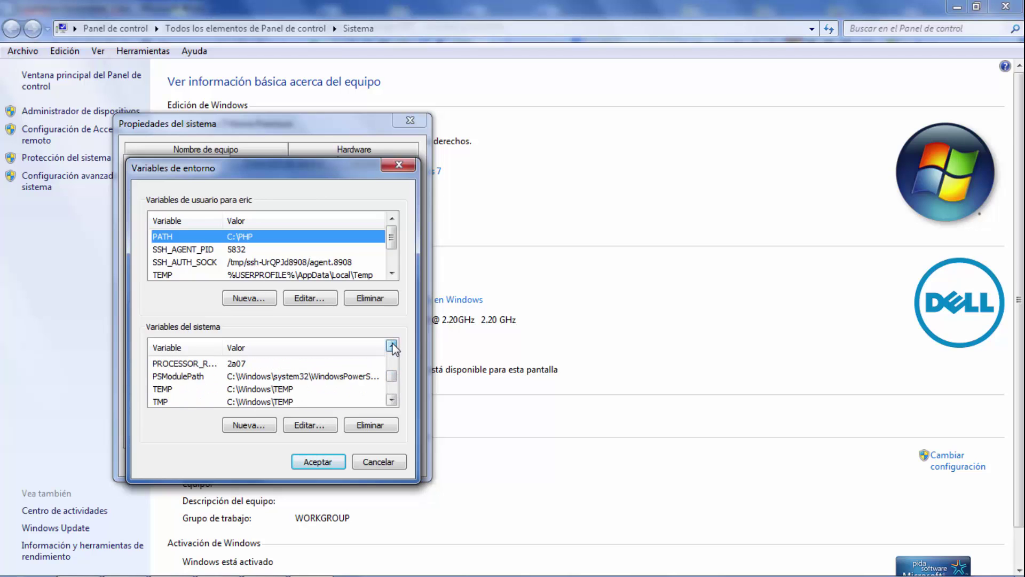
pyautogui.scroll(2, 392, 348)
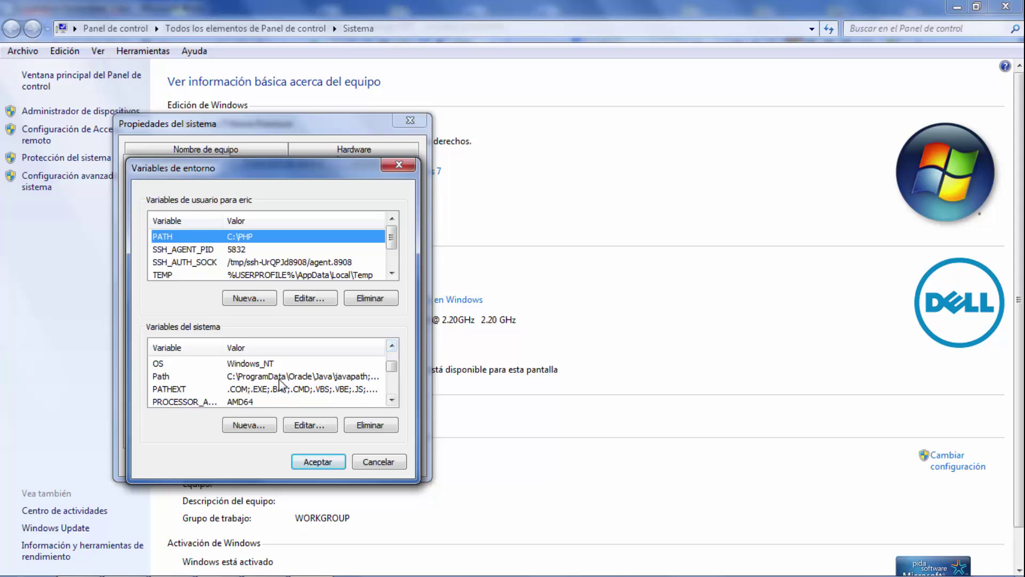
pyautogui.click(279, 378)
pyautogui.click(313, 425)
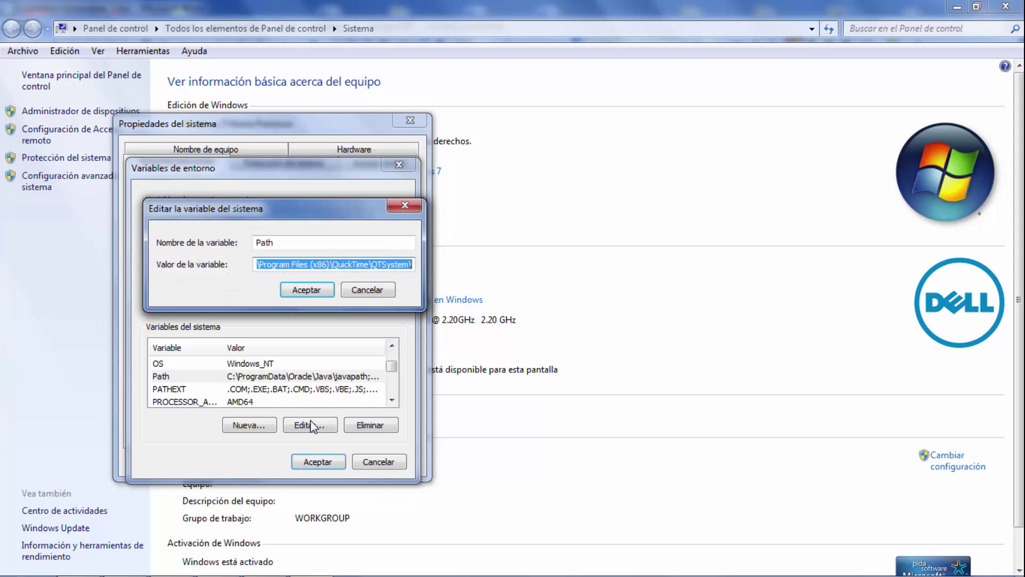
# Step: Switch to WordPad with a new blank document
pyautogui.press('super')
pyautogui.write('wordpad')
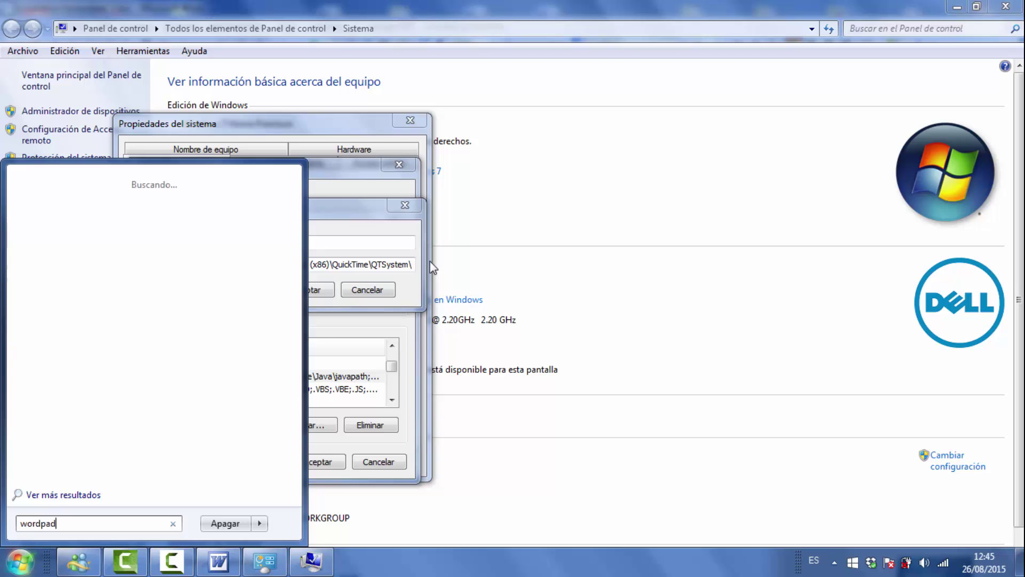
pyautogui.press('Return')
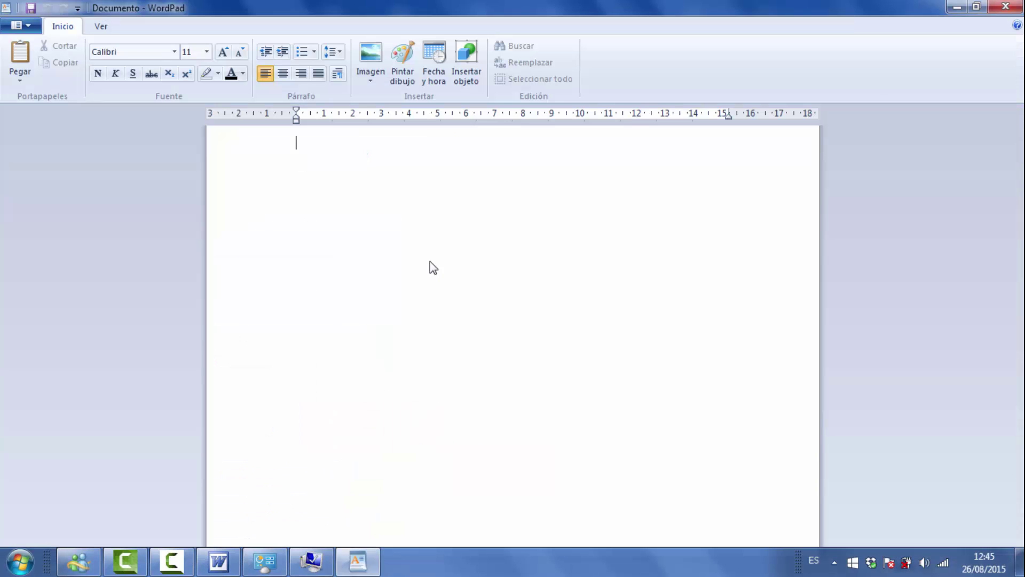
# Step: Paste the copied system Path value into the blank document and select the characters at its end
pyautogui.write('C:\\ProgramData\\Oracle\\Java\\javapath;C:\\Program Files\\Common Files\\Microsoft Shared\\Windows Live;C:\\Program Files (x86)\\Common Files\\Microsoft Shared\\Windows Live;%SystemRoot%\\system32;%SystemRoot%;%SystemRoot%\\System32\\Wbem;%SYSTEMROOT%\\System32\\WindowsPowerShell\\v1.0\\;C:\\Program Files\\Intel\\WiFi\\bin\\;C:\\Program Files\\Common Files\\Intel\\WirelessCommon\\;C:\\Program Files (x86)\\Windows Live\\Shared;C:\\Program Files (x86)\\Common Files\\Roxio Shared\\OEM\\DLLShared\\;C:\\Program Files (x86)\\Common Files\\Roxio Shared\\OEM\\DLLShared\\;C:\\Program Files (x86)\\Common Files\\Roxio Shared\\OEM\\12.0\\DLLShared\\;C:\\Program Files (x86)\\Roxio\\OEM\\AudioCore\\;C:\\Program Files (x86)\\Microsoft ASP.NET\\ASP.NET Web Pages\\v1.0\\;c:\\Program Files (x86)\\Microsoft SQL Server\\100\\Tools\\Binn\\;c:\\Program Files\\Microsoft SQL Server\\100\\Tools\\Binn\\;c:\\Program Files\\Microsoft SQL Server\\100\\DTS\\Binn\\;c:\\Program Files (x86)\\Microsoft SQL Server\\100\\Tools\\Binn\\VSShell\\Common7\\IDE\\;c:\\Program Files (x86)\\Microsoft SQL Server\\100\\DTS\\Binn\\;C:\\Program Files\\Microsoft\\Web Platform Installer\\;C:\\Program Files\\TortoiseSVN\\bin;C:\\Program Files (x86)\\Java\\jdk1.6.0_32\\bin;C:\\Program Files (x86)\\QuickTime\\QTSystem\\')
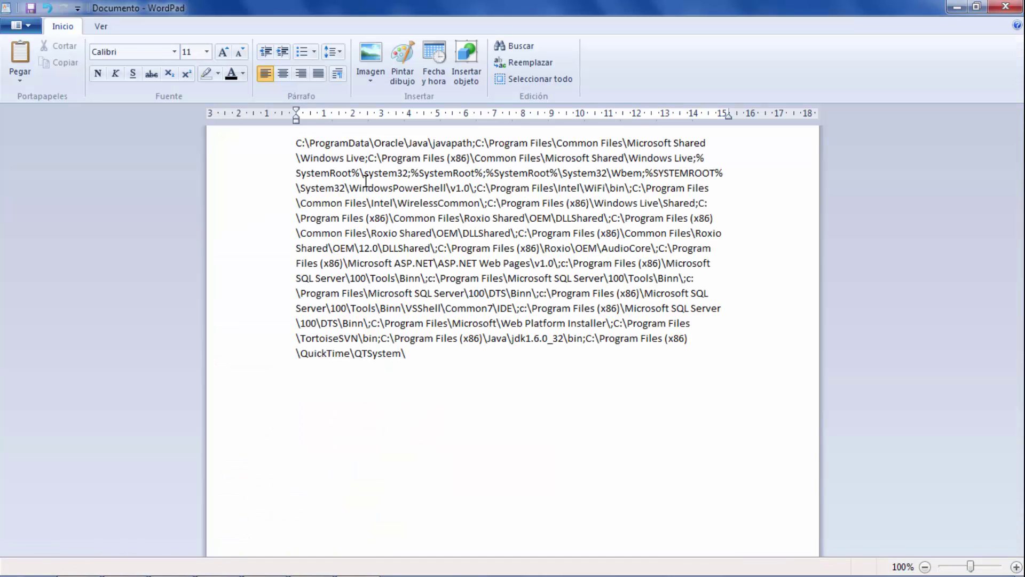
pyautogui.hotkey('shift', 'Left')
pyautogui.hotkey('shift', 'Left')
pyautogui.hotkey('shift', 'Left')
pyautogui.hotkey('shift', 'Left')
pyautogui.hotkey('shift', 'Left')
pyautogui.hotkey('shift', 'Left')
pyautogui.hotkey('shift', 'Left')
pyautogui.hotkey('shift', 'Left')
pyautogui.hotkey('shift', 'Left')
pyautogui.hotkey('shift', 'Left')
pyautogui.hotkey('shift', 'Left')
pyautogui.hotkey('shift', 'Left')
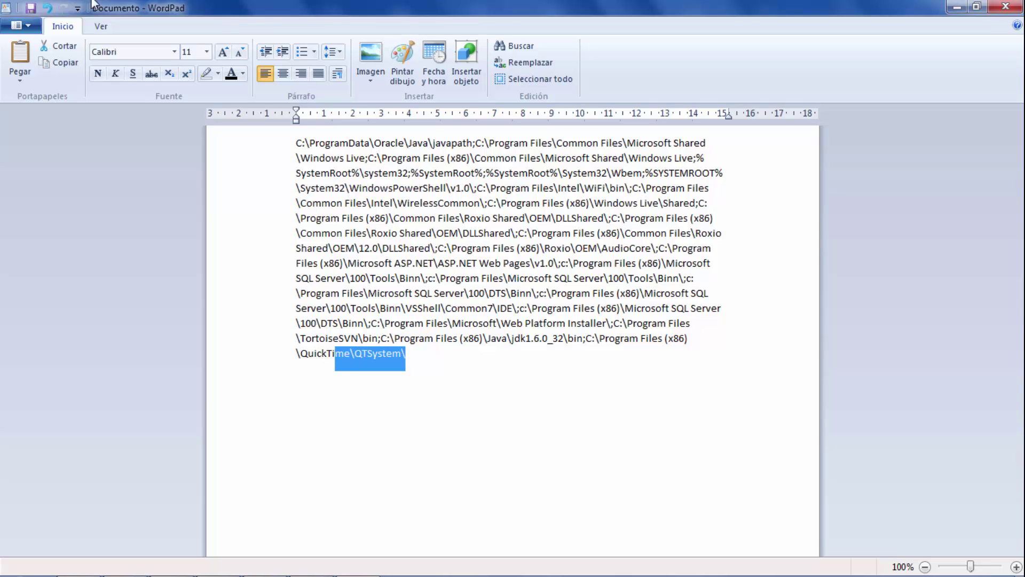
# Step: Open the recent document variables de entorno.rtf without saving the current document
pyautogui.click(19, 31)
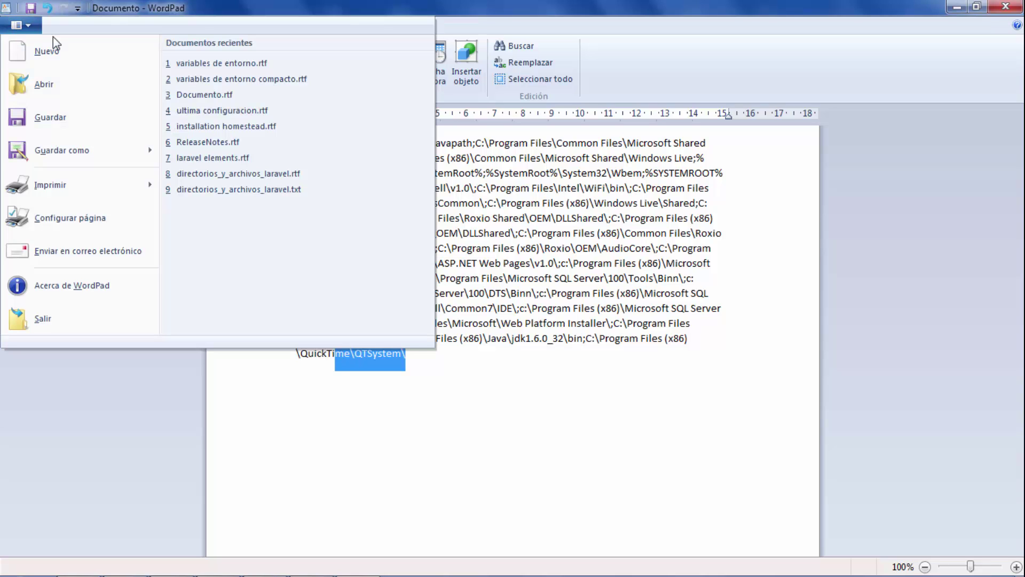
pyautogui.click(196, 64)
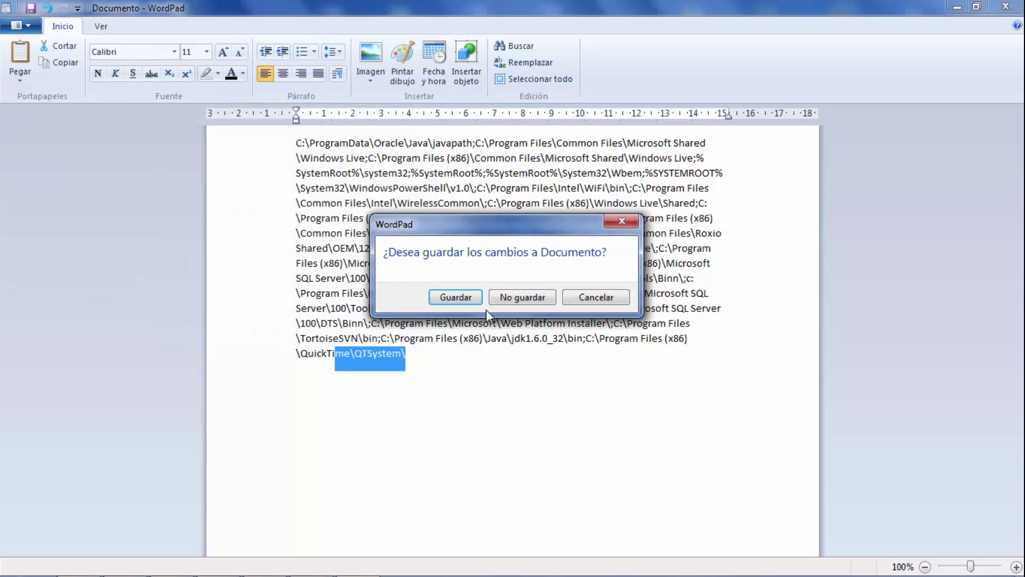
pyautogui.click(521, 300)
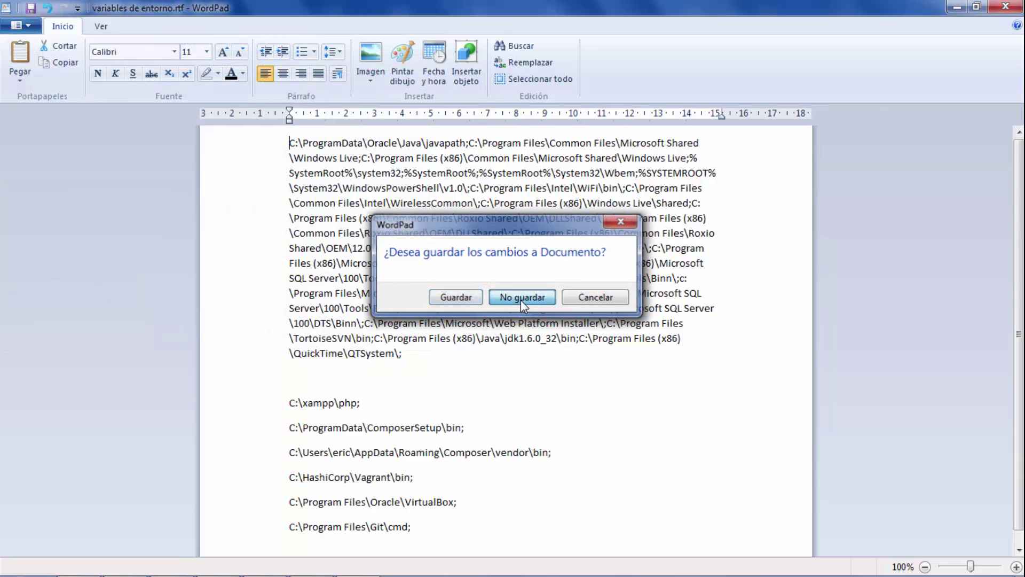
# Step: Review the separate path entries below the Path value and select the C:\xampp\php; line
pyautogui.click(359, 399)
pyautogui.hotkey('shift', 'Down')
pyautogui.hotkey('shift', 'Down')
pyautogui.hotkey('shift', 'Down')
pyautogui.hotkey('shift', 'Down')
pyautogui.hotkey('shift', 'Down')
pyautogui.hotkey('shift', 'Down')
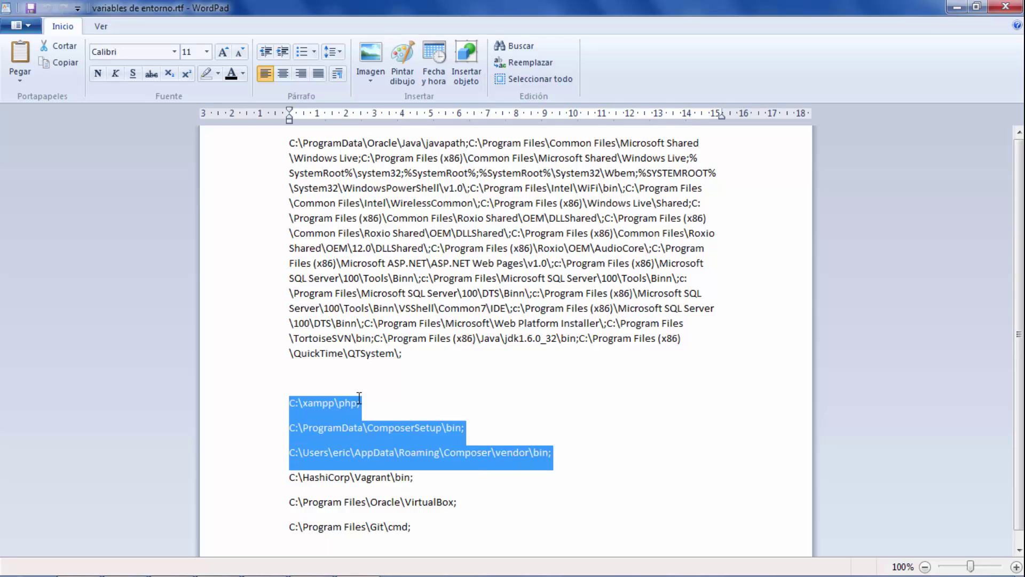
pyautogui.press('Up')
pyautogui.press('Up')
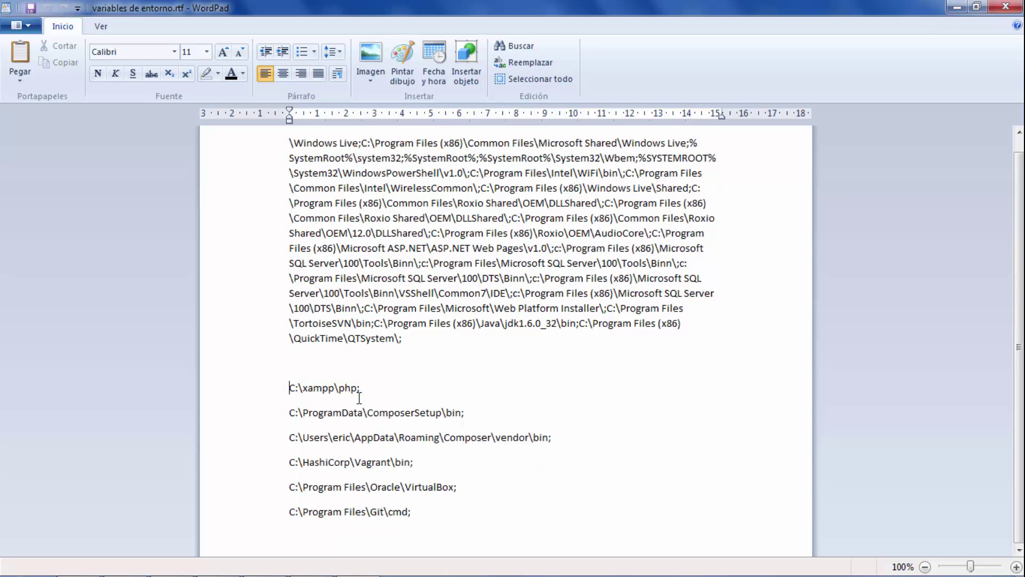
pyautogui.hotkey('shift', 'Down')
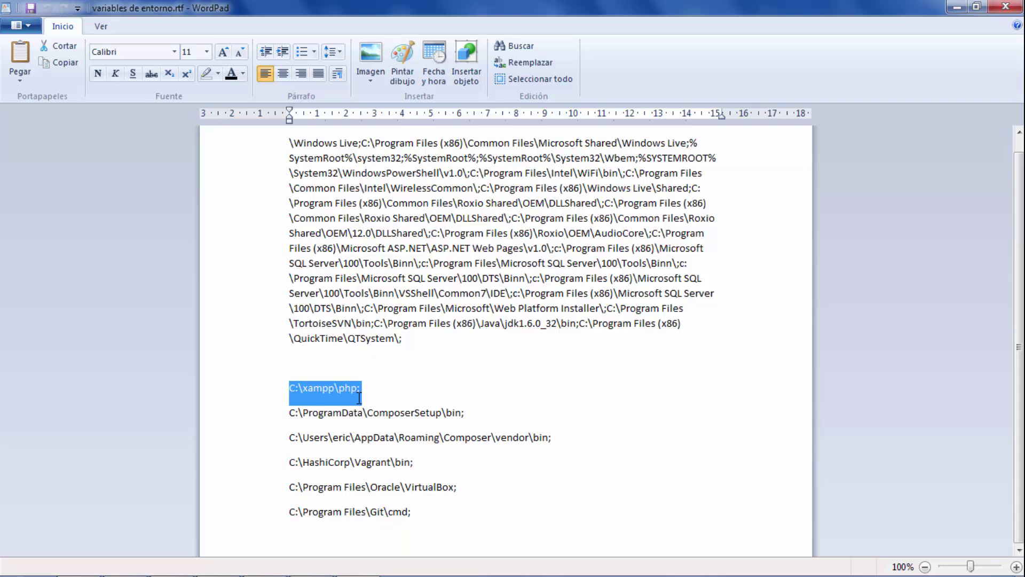
# Step: Switch to a Command Prompt, run php to test whether it is recognized, and exit the console
pyautogui.press('super')
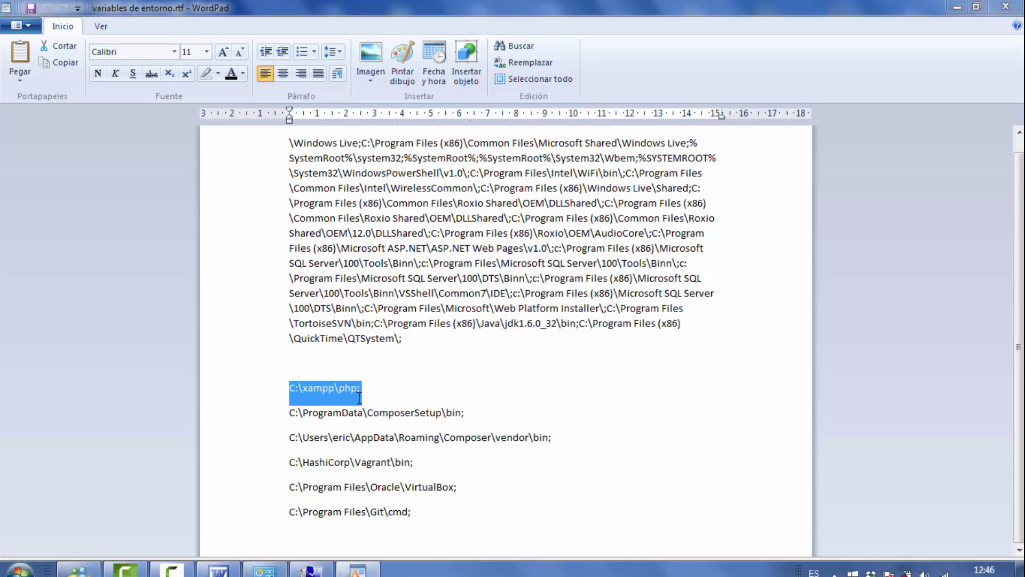
pyautogui.write('cmd')
pyautogui.press('Return')
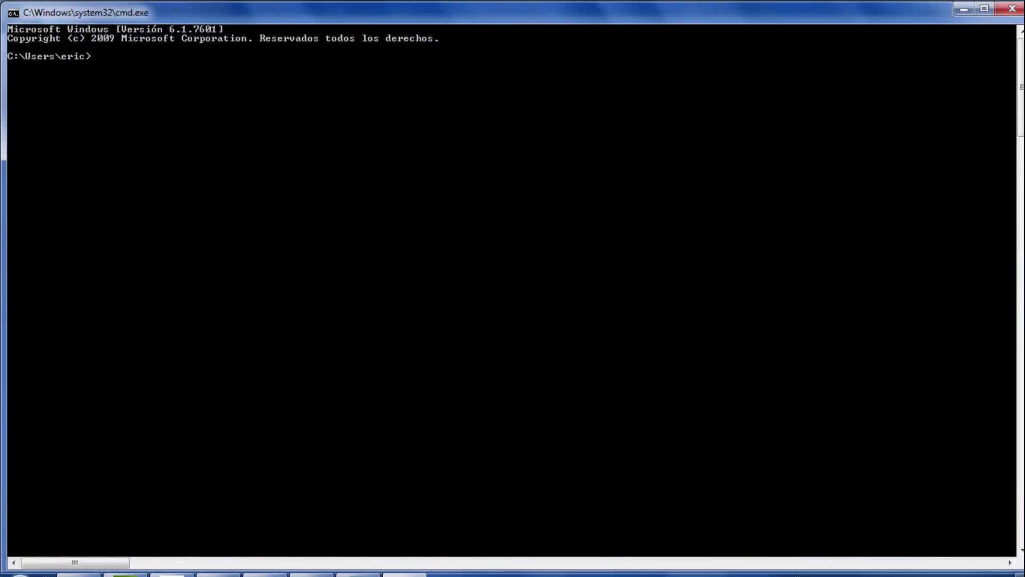
pyautogui.write('php')
pyautogui.press('Return')
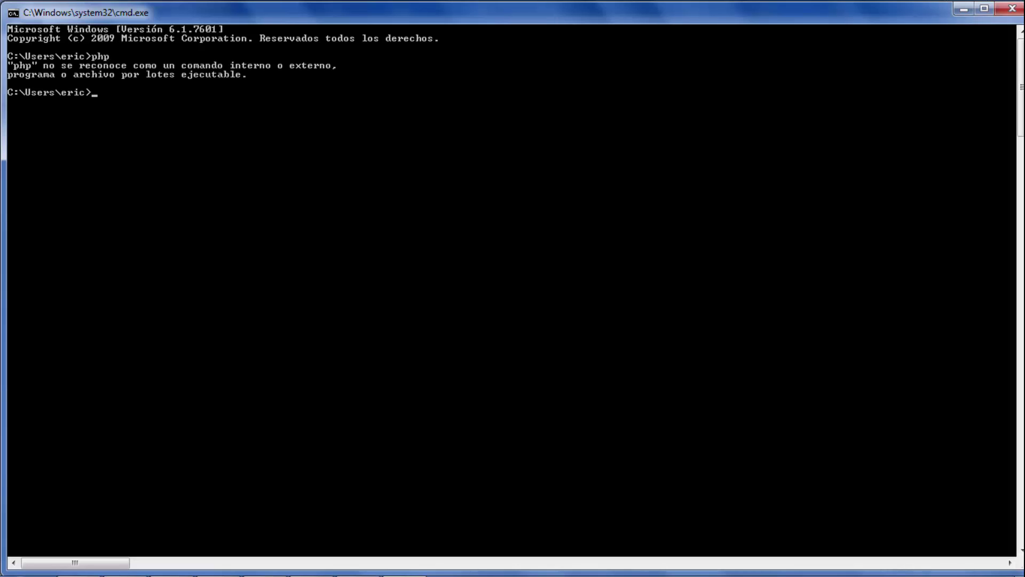
pyautogui.write('exit')
pyautogui.press('Return')
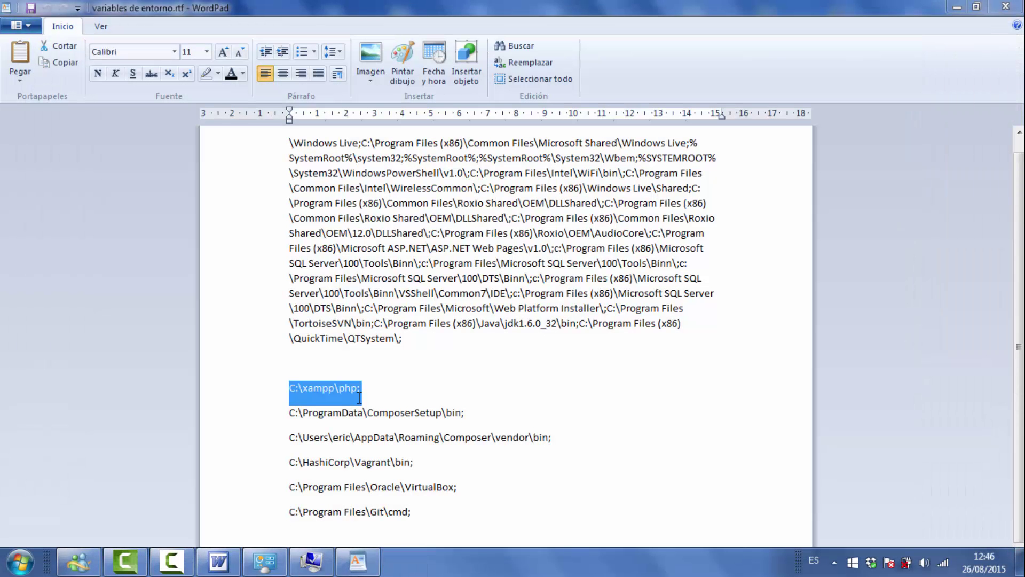
# Step: Switch to Google Chrome and go to youtube.com
pyautogui.press('super')
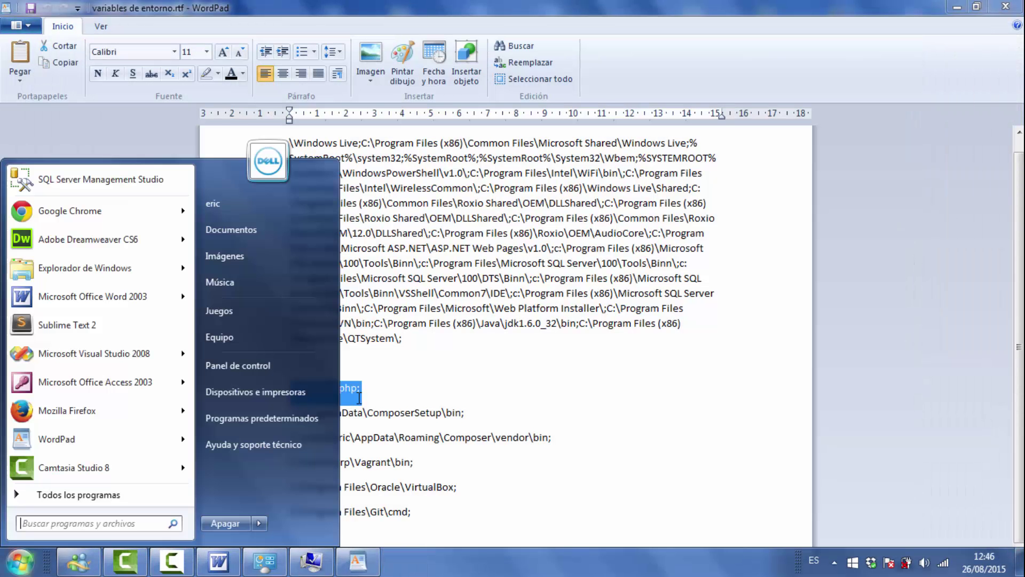
pyautogui.write('e')
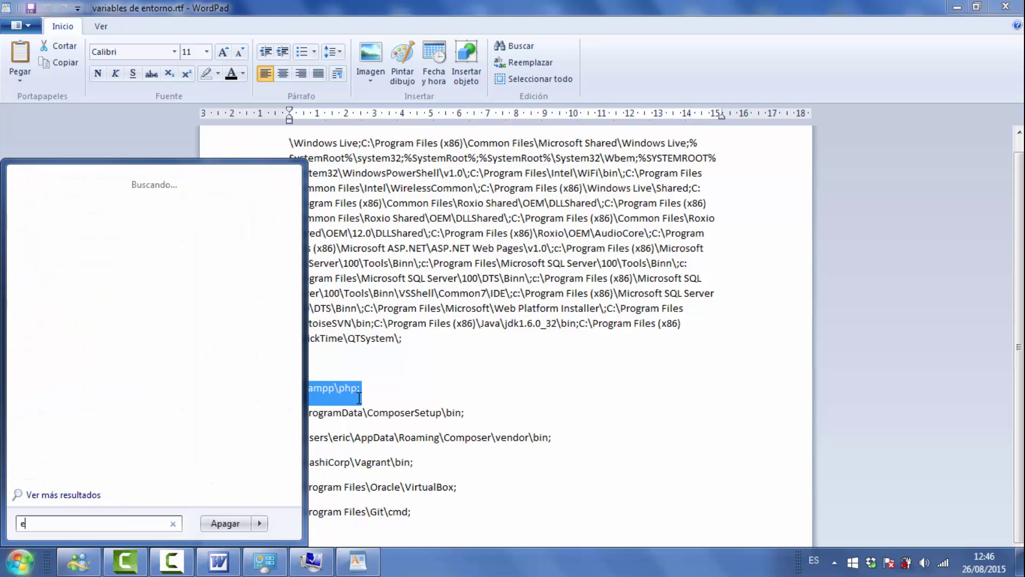
pyautogui.press('BackSpace')
pyautogui.write('chrome')
pyautogui.press('Return')
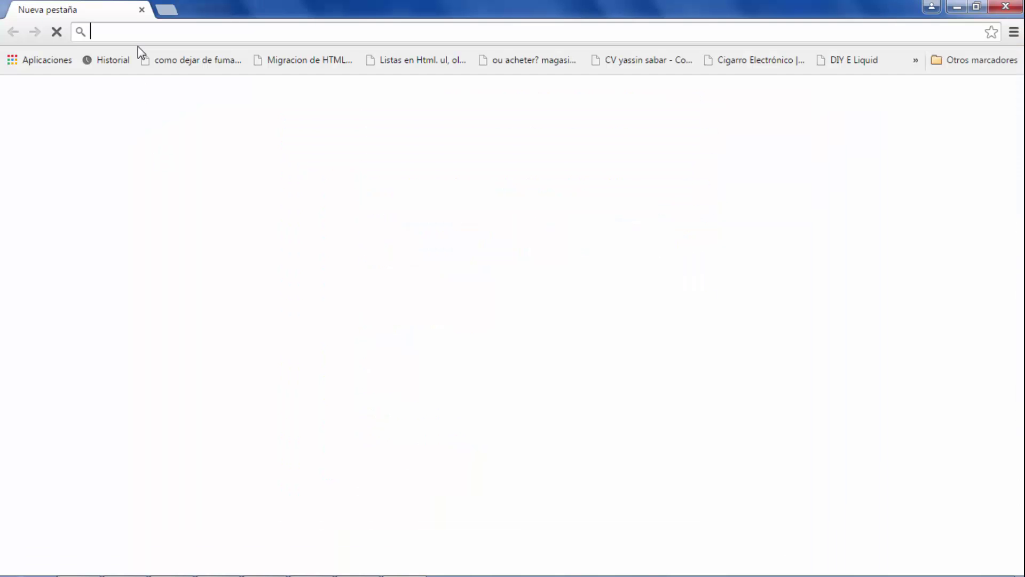
pyautogui.write('youtube.com')
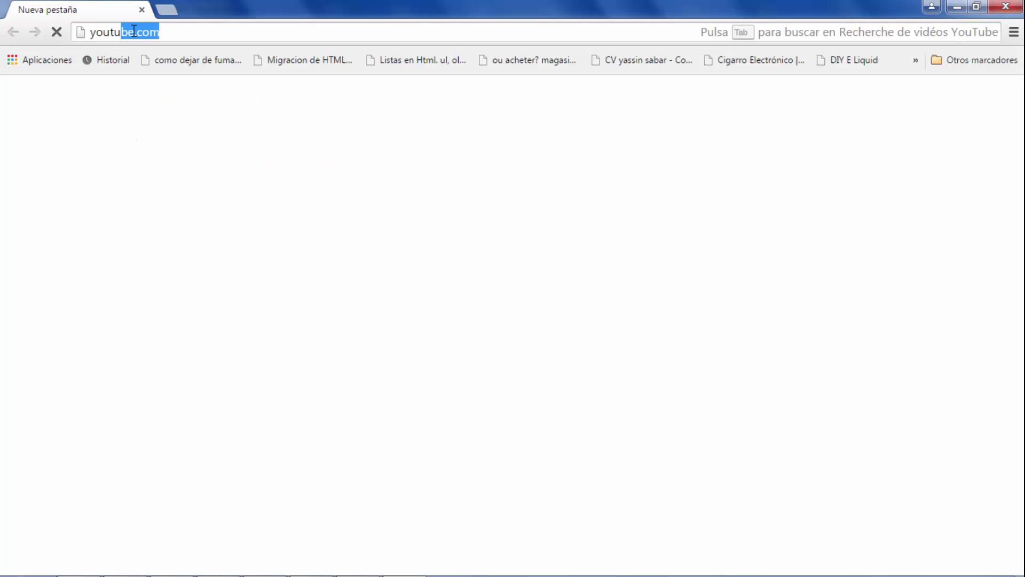
pyautogui.press('Return')
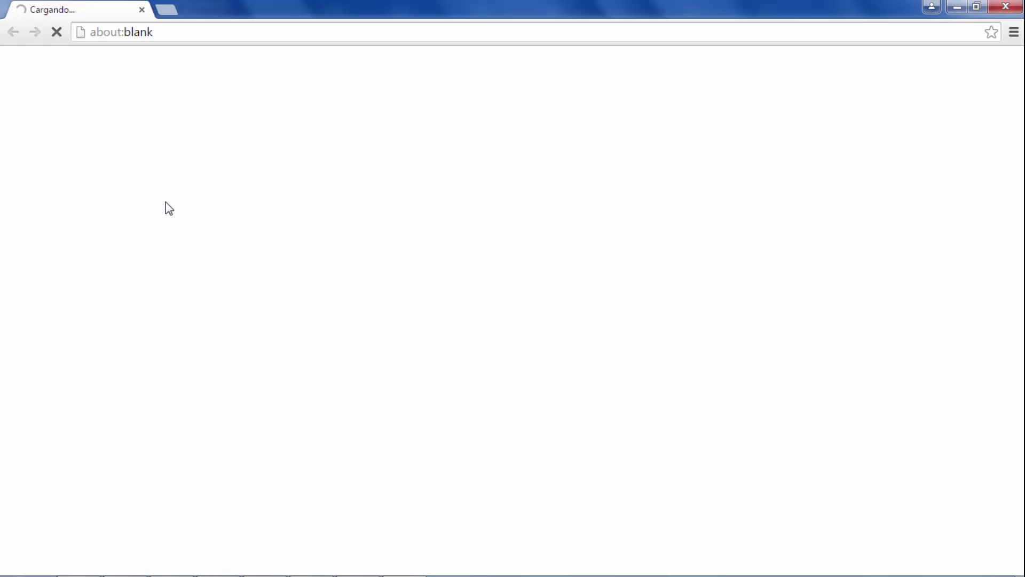
pyautogui.moveTo(867, 573)
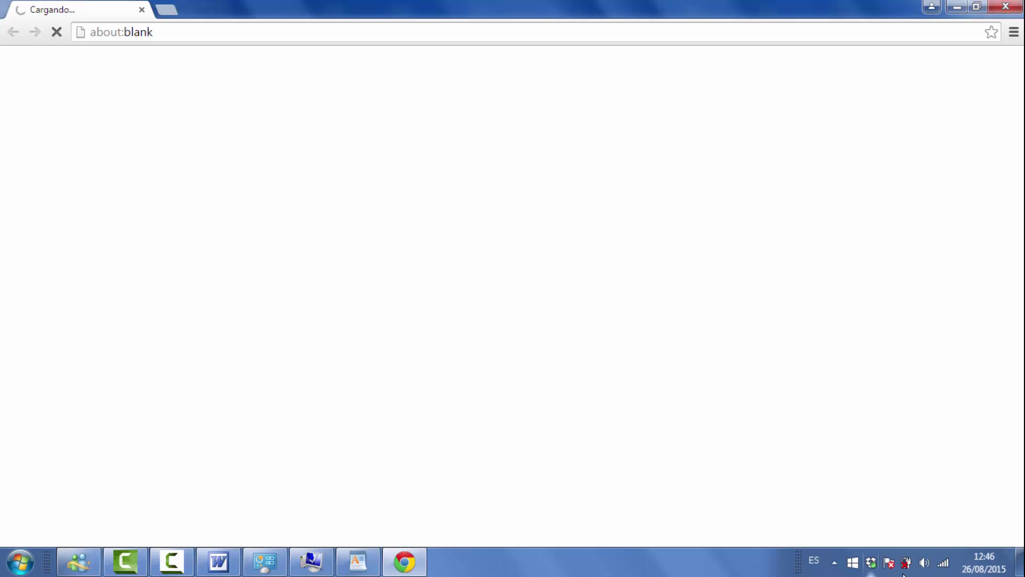
# Step: Check the active network connections and open the video list of the I Laravel channel
pyautogui.click(943, 563)
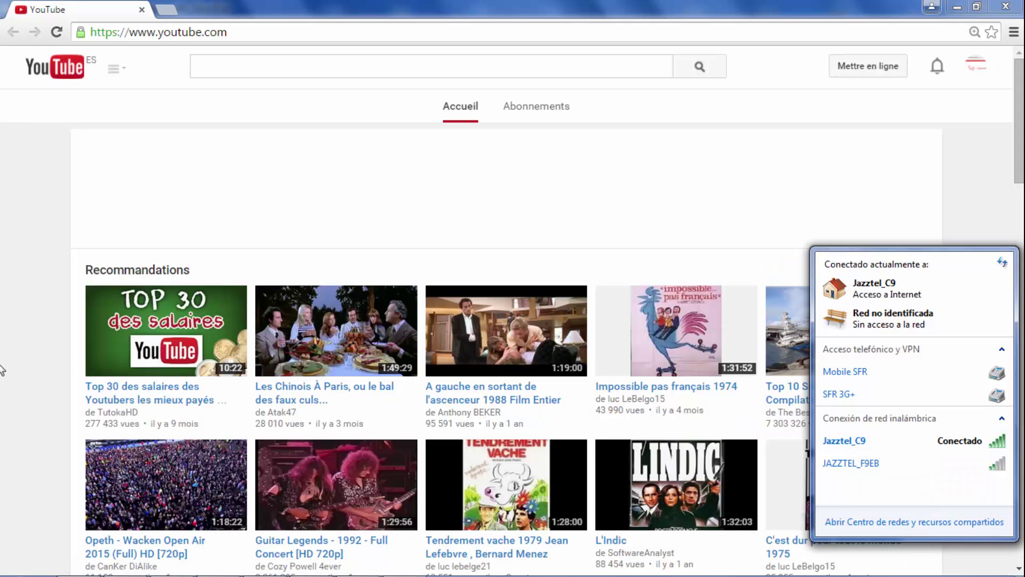
pyautogui.click(19, 356)
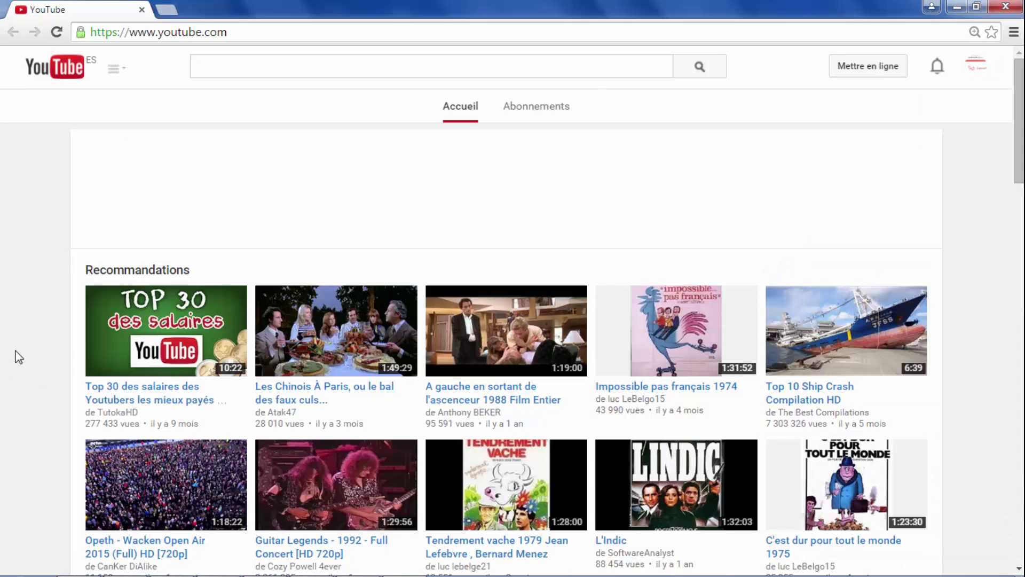
pyautogui.click(111, 69)
pyautogui.click(53, 134)
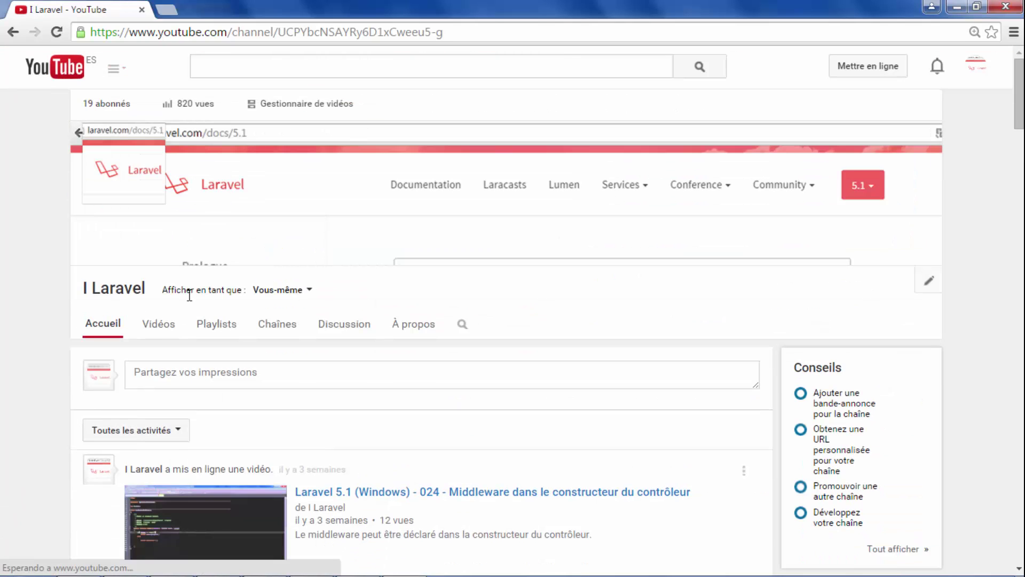
pyautogui.click(158, 326)
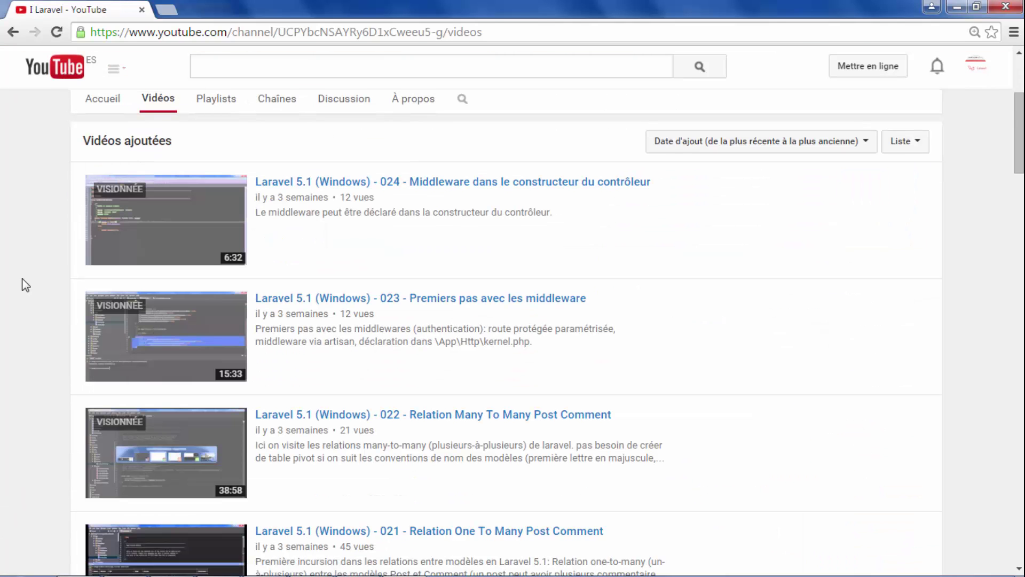
# Step: Find and open the video "Laravel 5.1 (Windows) - 003 - Installation de XAMPP" in the channel's video list
pyautogui.scroll(-20, 25, 284)
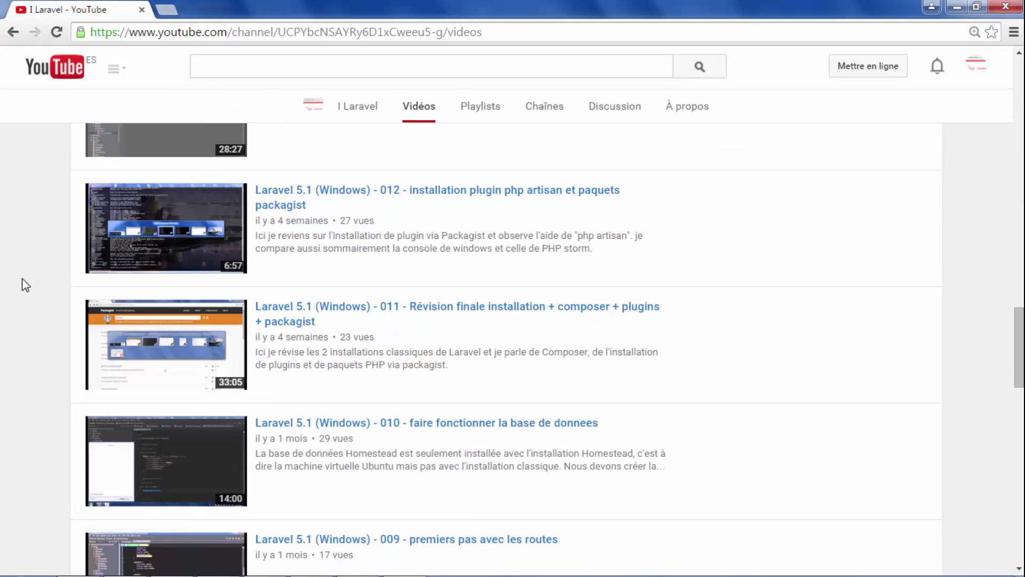
pyautogui.scroll(-5, 25, 285)
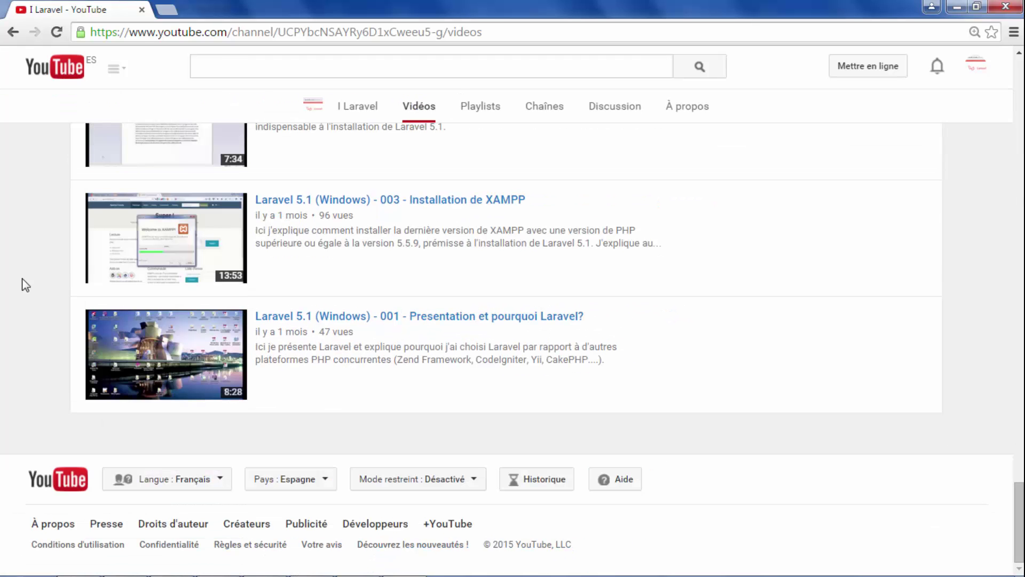
pyautogui.scroll(3, 25, 285)
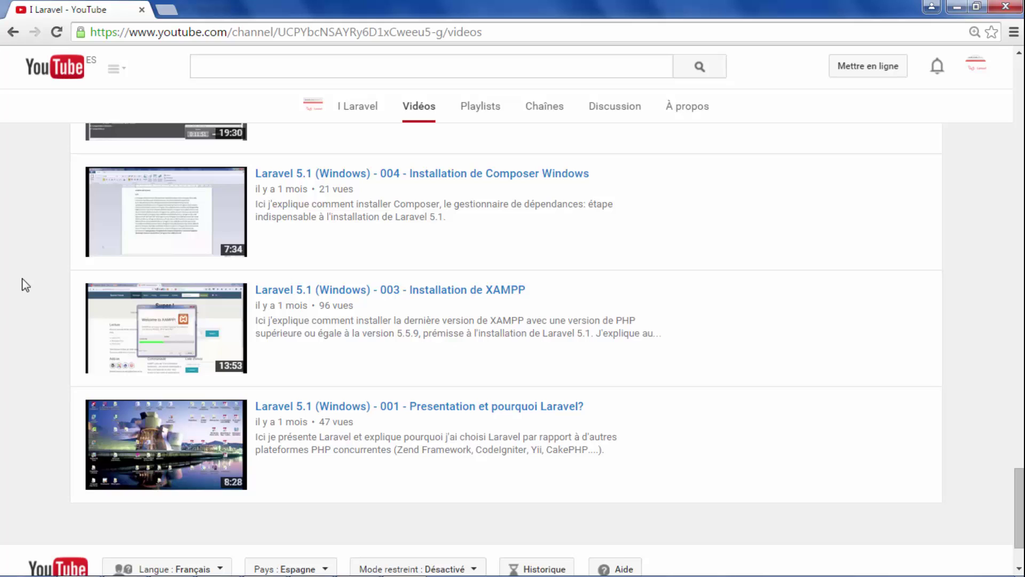
pyautogui.click(410, 292)
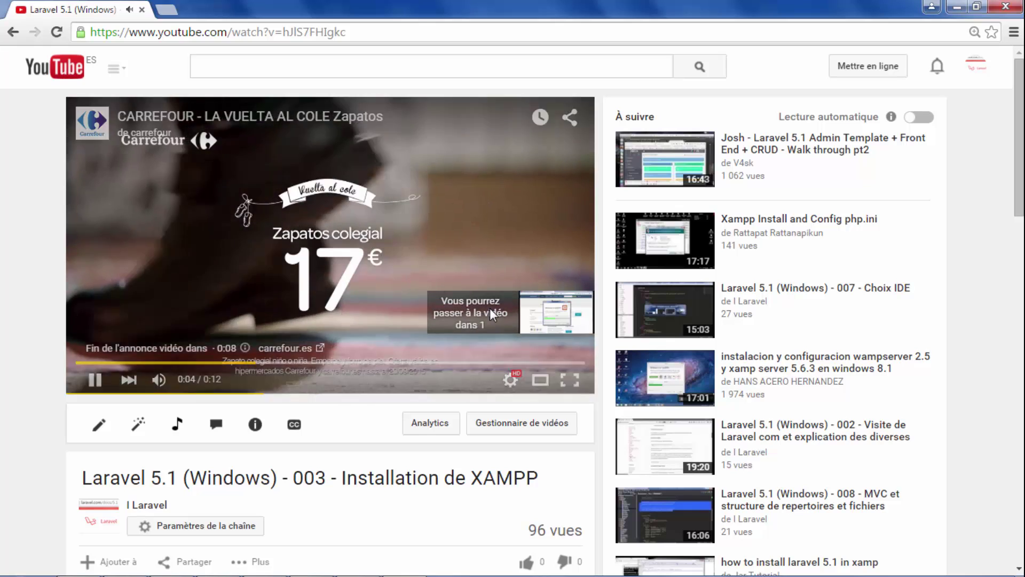
# Step: Skip the advertisement, skim the XAMPP installation video at 4:40, 5:43 and about 9:50, pause it and leave the browser
pyautogui.click(489, 309)
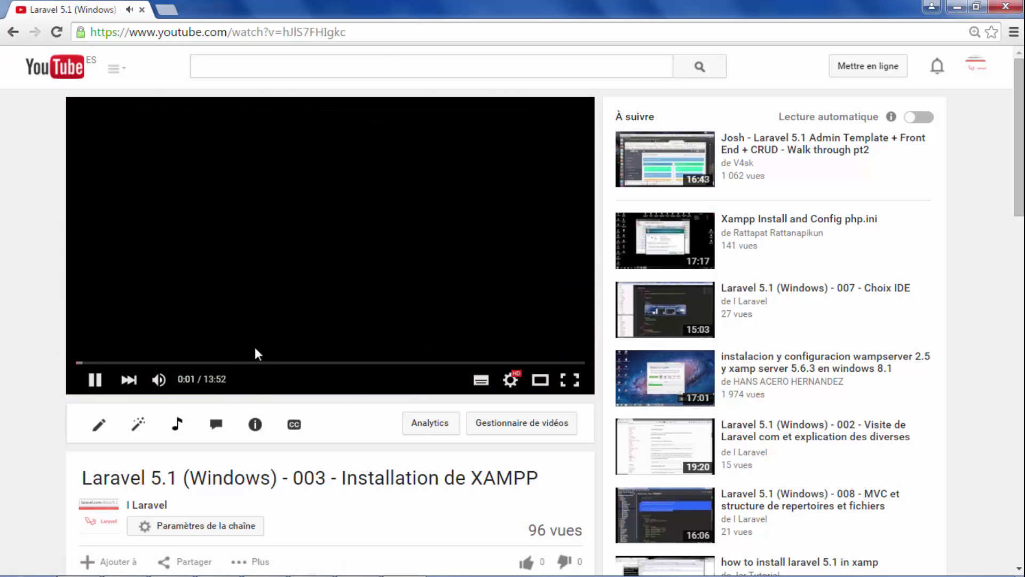
pyautogui.click(250, 366)
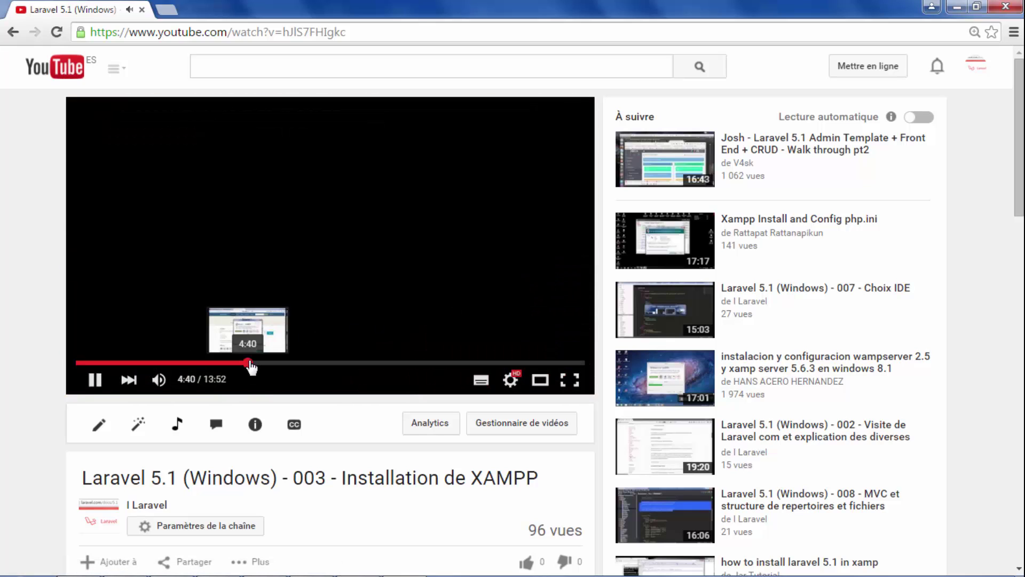
pyautogui.click(288, 368)
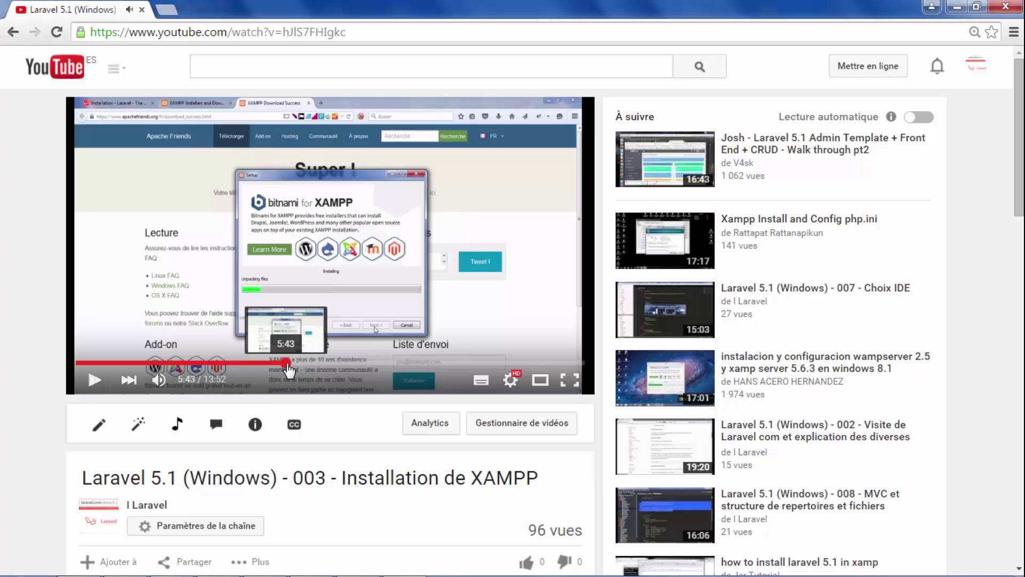
pyautogui.click(439, 365)
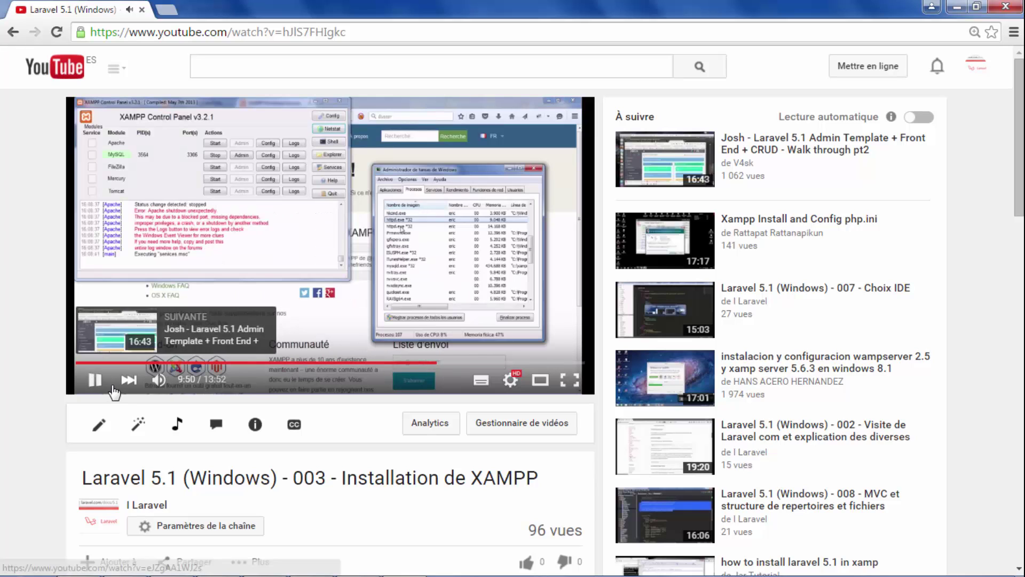
pyautogui.click(94, 380)
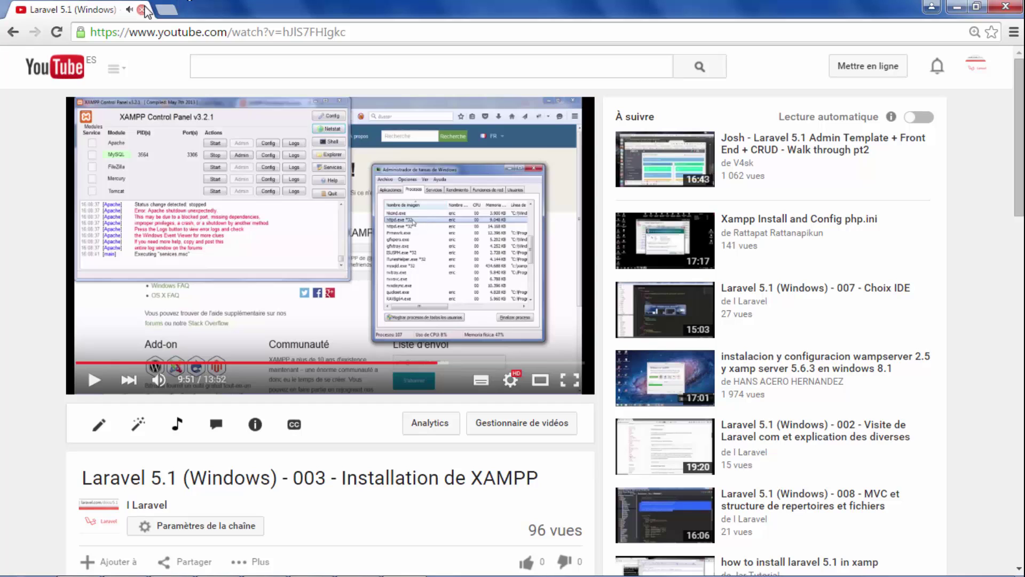
pyautogui.hotkey('alt', 'Tab')
# Step: Open Windows Explorer and expand the xampp folder on the C: drive in the folder tree
pyautogui.press('super')
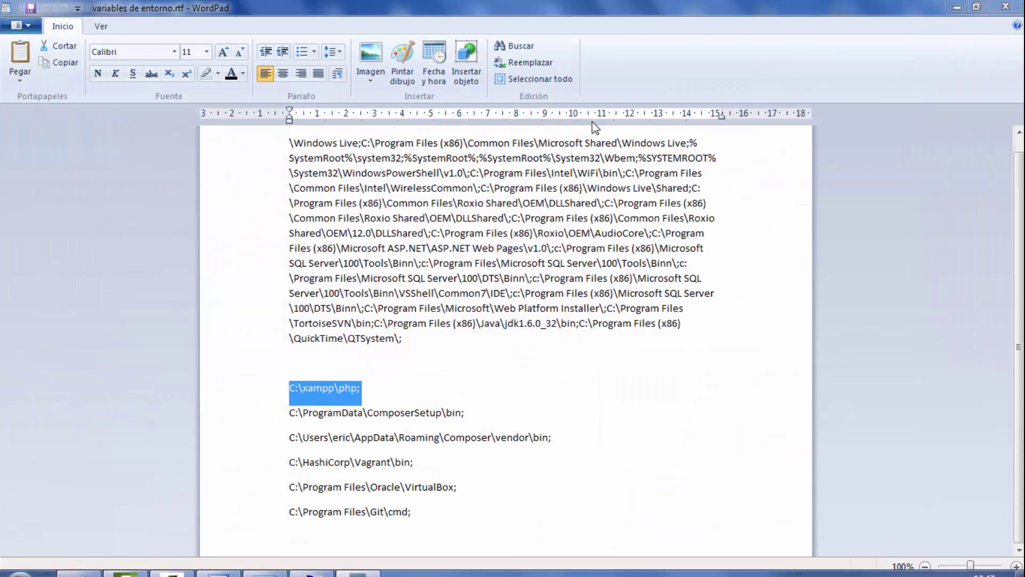
pyautogui.write('explorador')
pyautogui.press('Return')
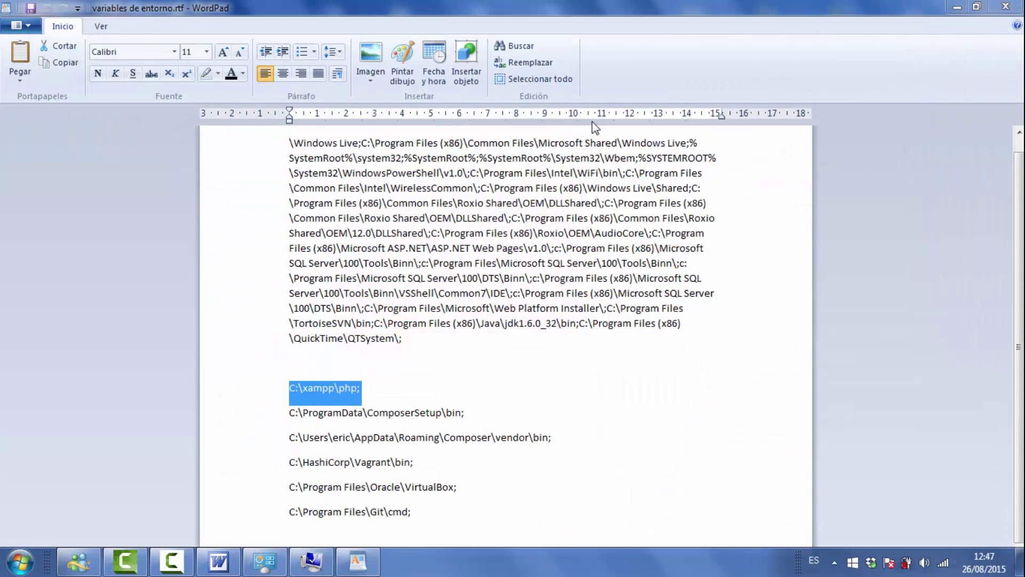
pyautogui.press('Down')
pyautogui.press('Down')
pyautogui.press('Down')
pyautogui.press('Down')
pyautogui.press('Down')
pyautogui.press('Down')
pyautogui.press('Down')
pyautogui.press('Down')
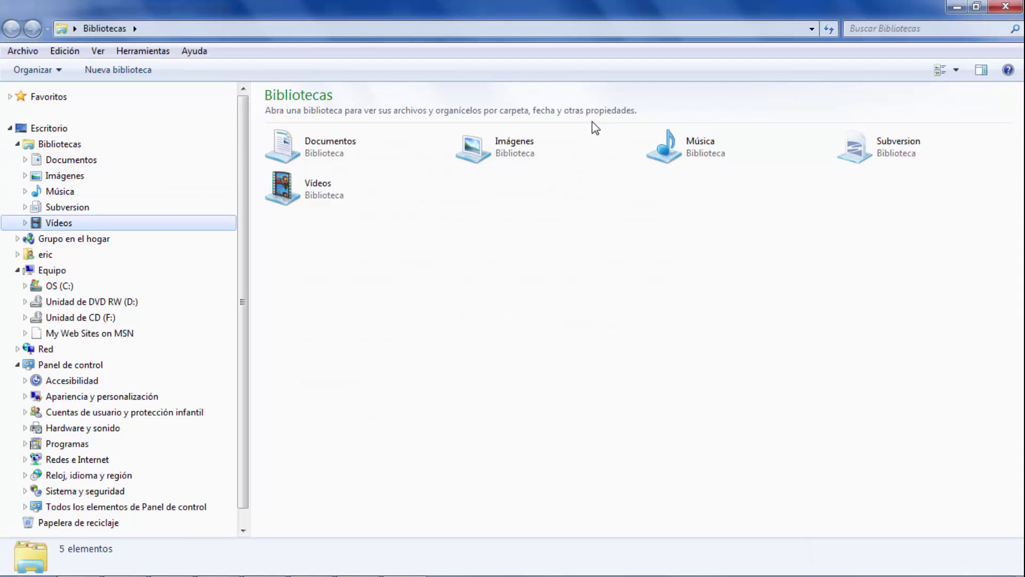
pyautogui.press('Right')
pyautogui.press('x')
pyautogui.press('Right')
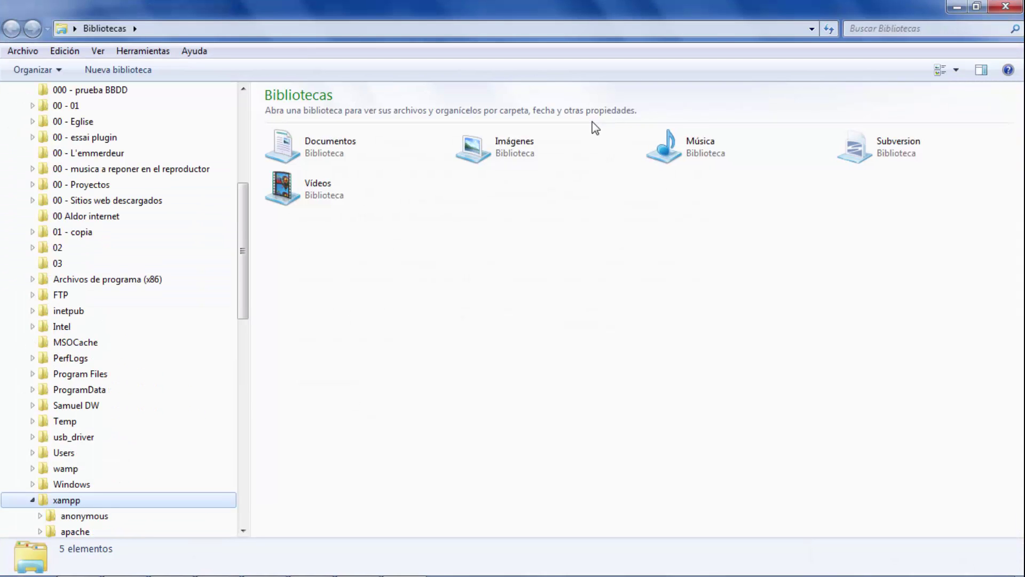
# Step: Open the php folder inside xampp and copy its path, C:\xampp\php
pyautogui.press('Down')
pyautogui.press('Down')
pyautogui.press('Down')
pyautogui.press('Down')
pyautogui.press('Down')
pyautogui.press('Down')
pyautogui.press('Down')
pyautogui.press('Down')
pyautogui.press('Down')
pyautogui.press('Down')
pyautogui.press('Down')
pyautogui.press('Down')
pyautogui.press('Down')
pyautogui.press('Down')
pyautogui.press('Up')
pyautogui.press('Up')
pyautogui.press('Up')
pyautogui.press('Up')
pyautogui.press('Up')
pyautogui.press('Up')
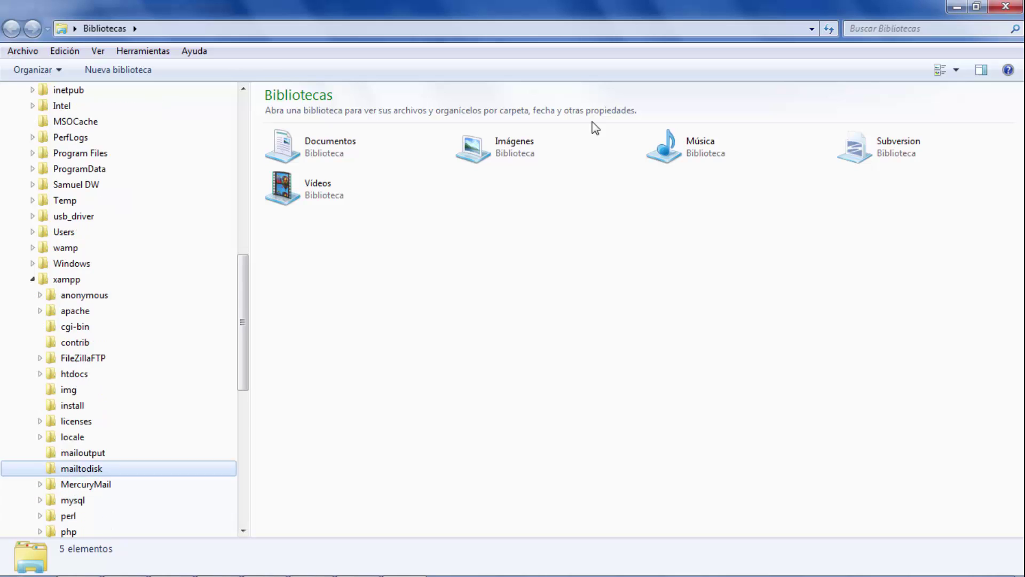
pyautogui.press('Up')
pyautogui.press('Down')
pyautogui.press('Down')
pyautogui.press('Down')
pyautogui.press('Down')
pyautogui.press('Down')
pyautogui.press('Down')
pyautogui.press('Down')
pyautogui.press('Down')
pyautogui.press('Down')
pyautogui.press('Down')
pyautogui.press('Down')
pyautogui.press('Down')
pyautogui.press('Down')
pyautogui.press('Down')
pyautogui.press('Down')
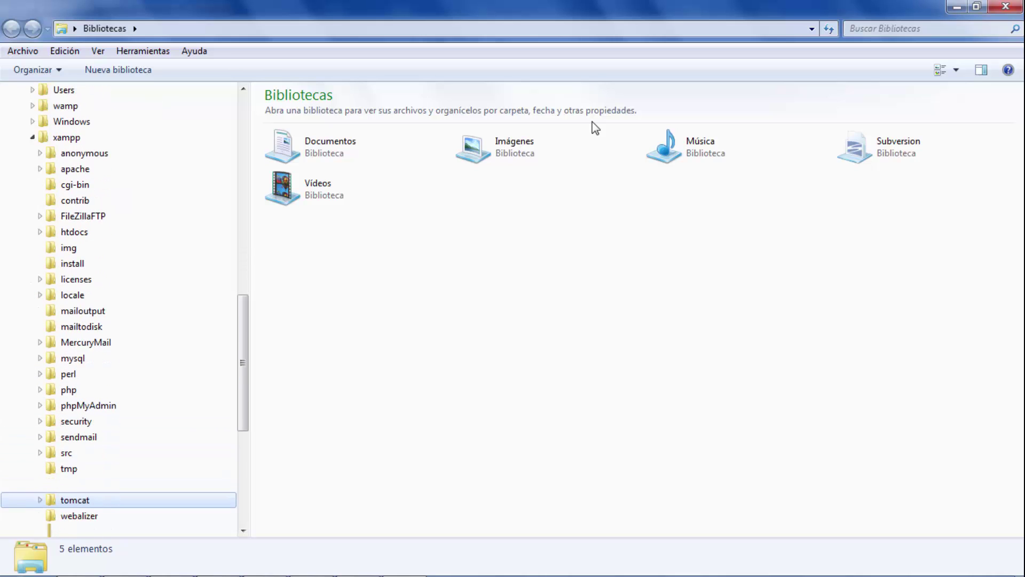
pyautogui.press('Up')
pyautogui.press('Up')
pyautogui.press('Up')
pyautogui.press('Up')
pyautogui.press('Up')
pyautogui.press('Up')
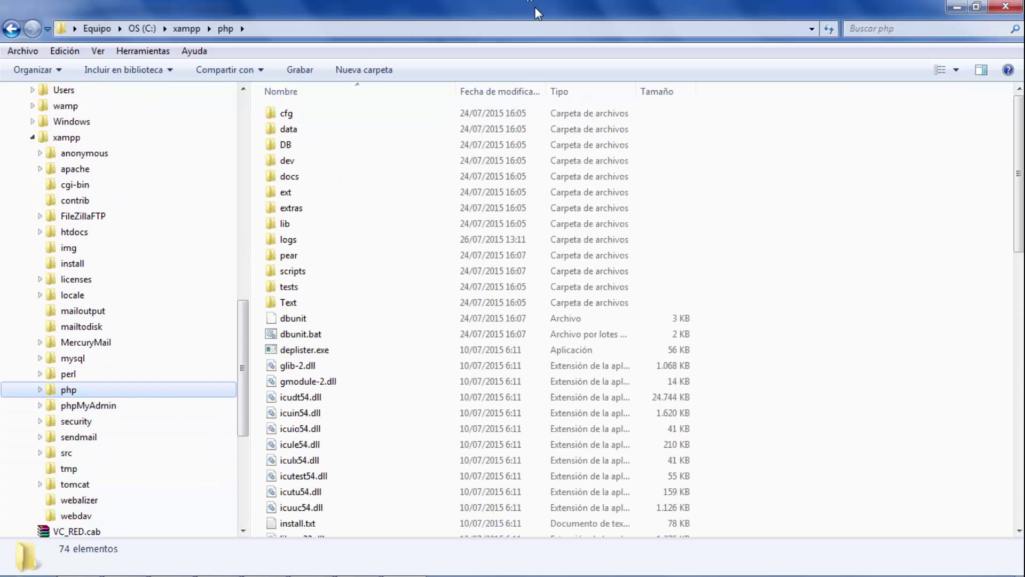
pyautogui.click(272, 30)
pyautogui.hotkey('ctrl', 'c')
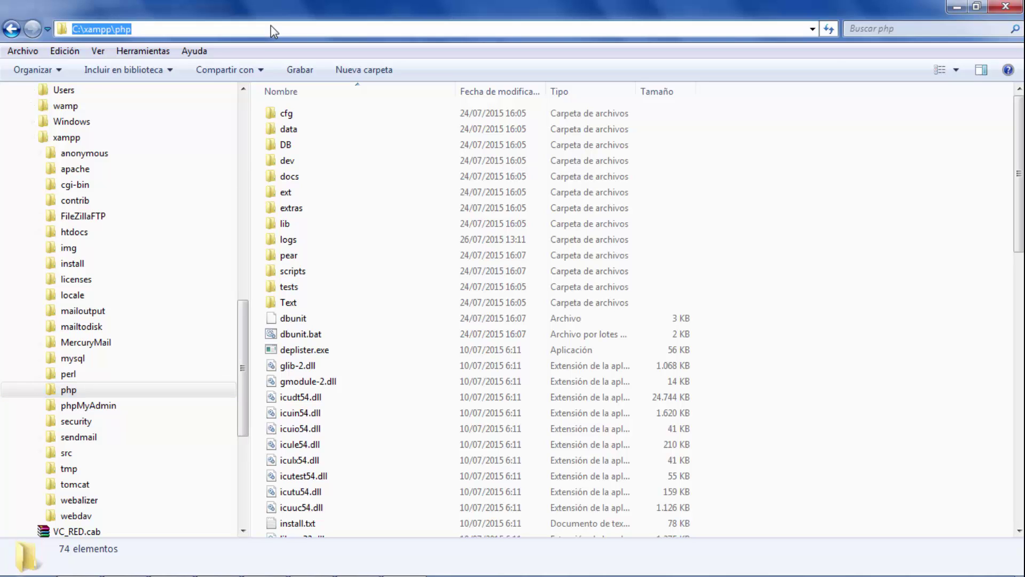
# Step: Locate php.exe among the files of the php folder and close Windows Explorer
pyautogui.click(300, 412)
pyautogui.scroll(-12, 300, 411)
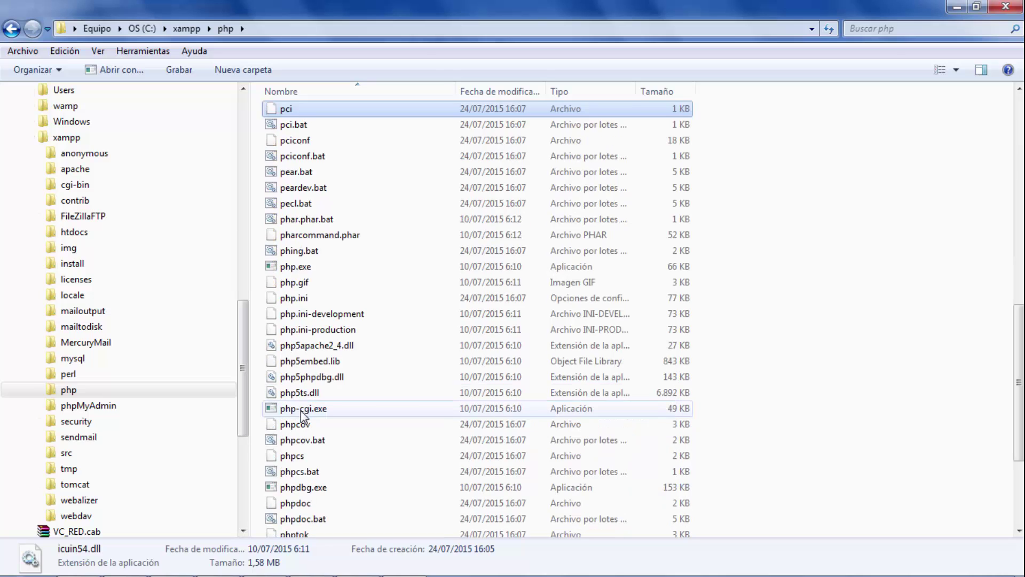
pyautogui.press('Down')
pyautogui.press('Down')
pyautogui.press('Down')
pyautogui.press('Down')
pyautogui.press('Down')
pyautogui.press('Down')
pyautogui.press('Down')
pyautogui.press('Down')
pyautogui.press('Down')
pyautogui.press('Down')
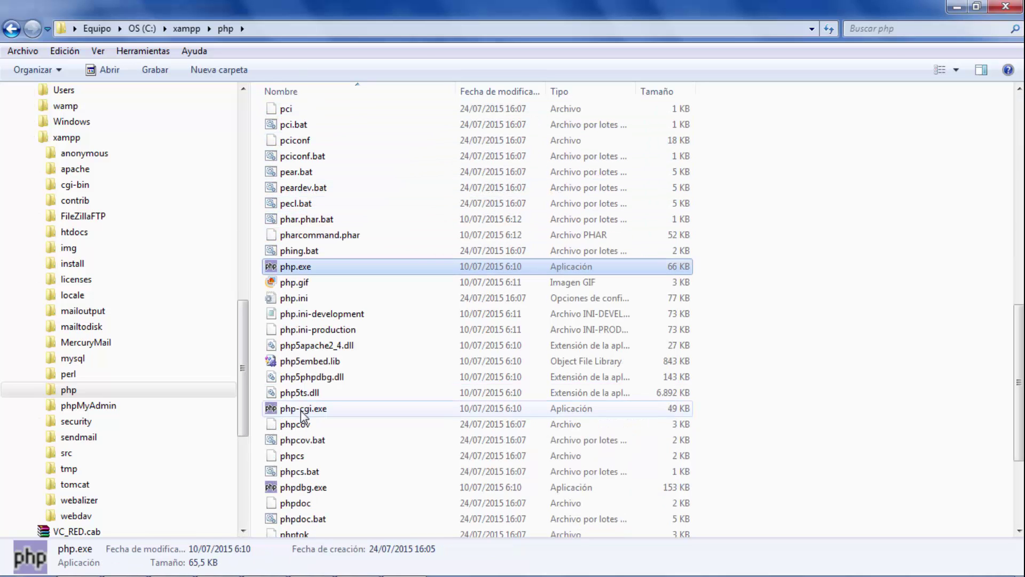
pyautogui.click(1006, 6)
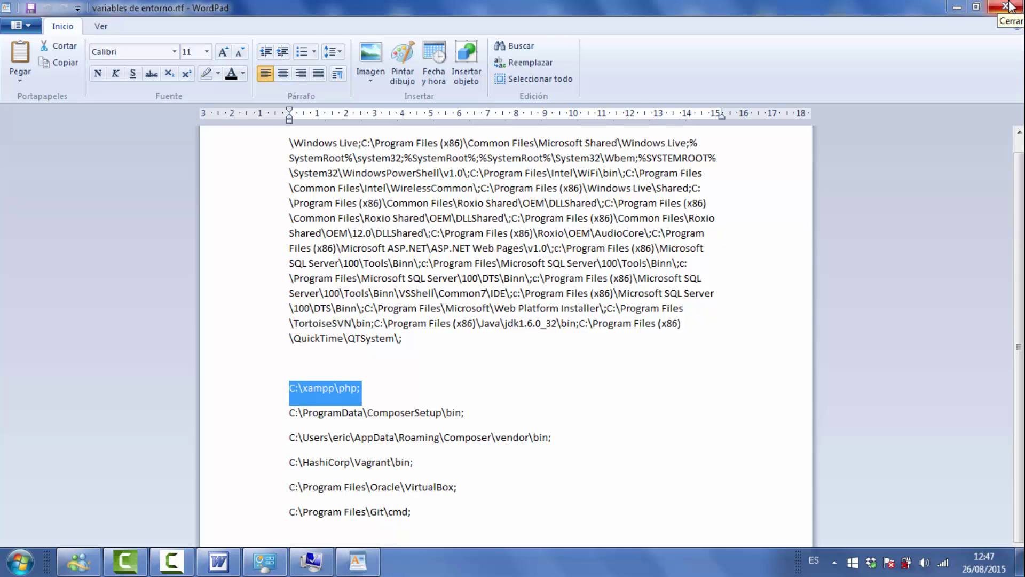
# Step: Close the WordPad document and append ;C:\xampp\php to the value of the Path system variable
pyautogui.click(1006, 7)
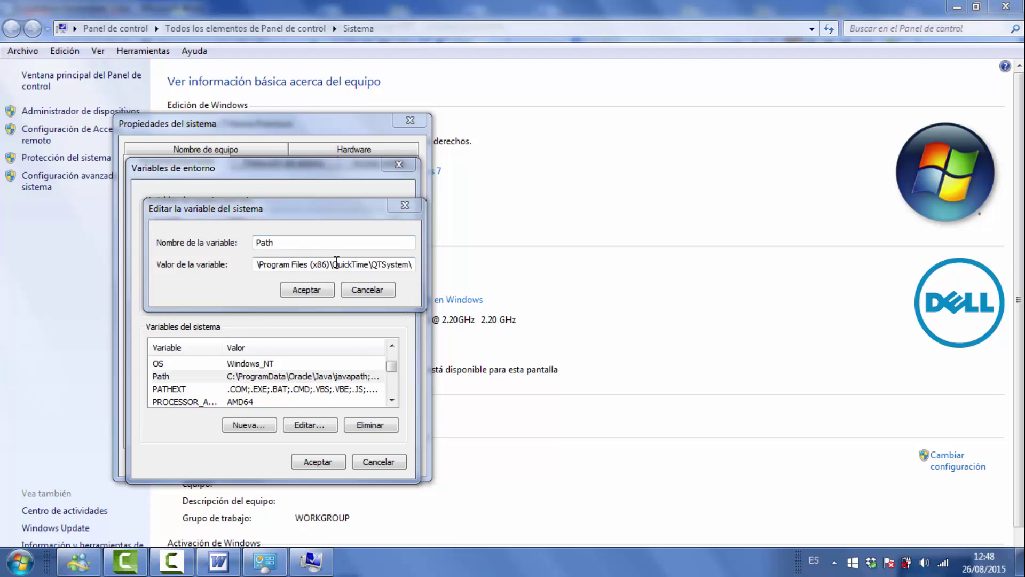
pyautogui.write(';')
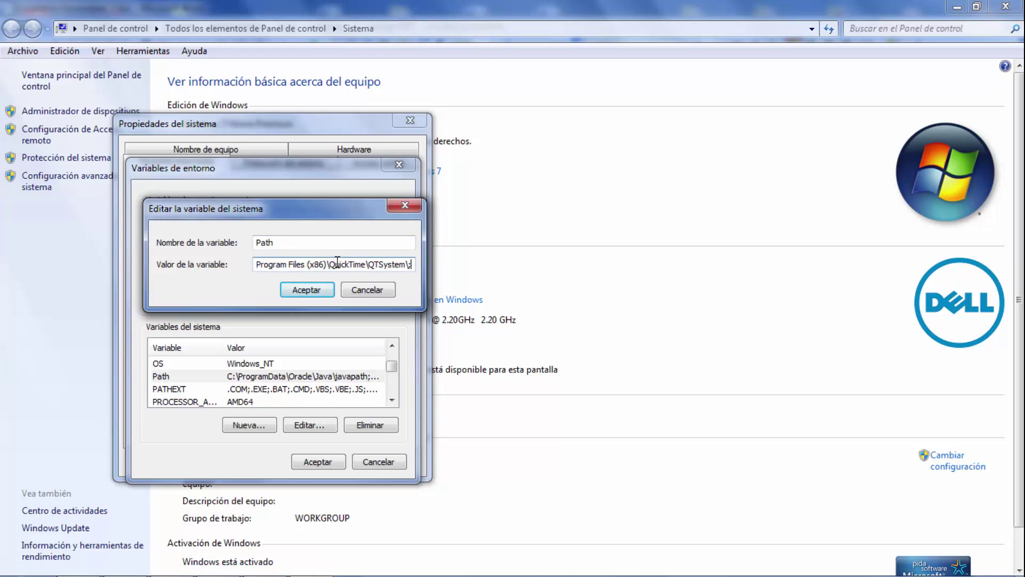
pyautogui.hotkey('ctrl', 'v')
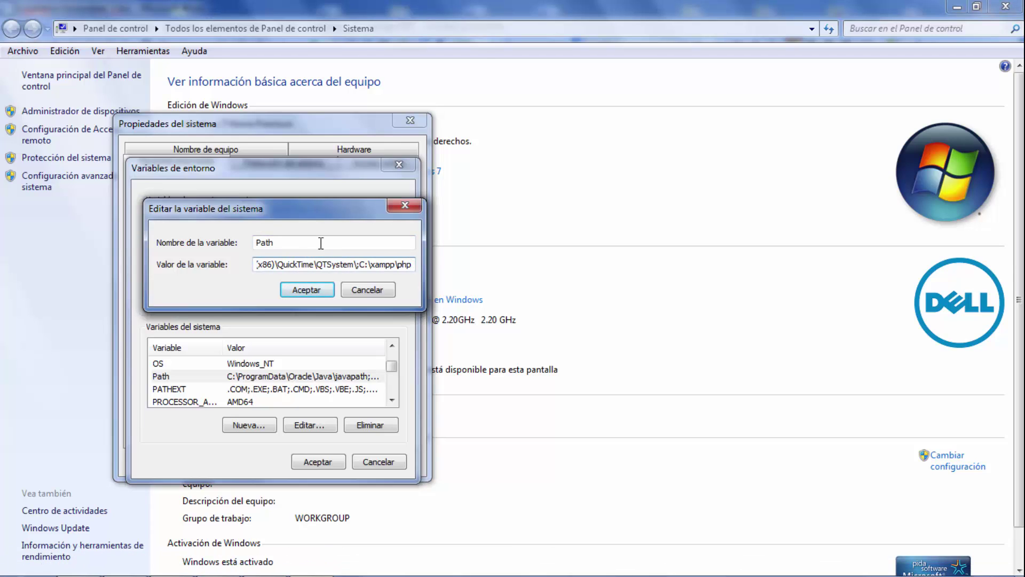
pyautogui.click(311, 290)
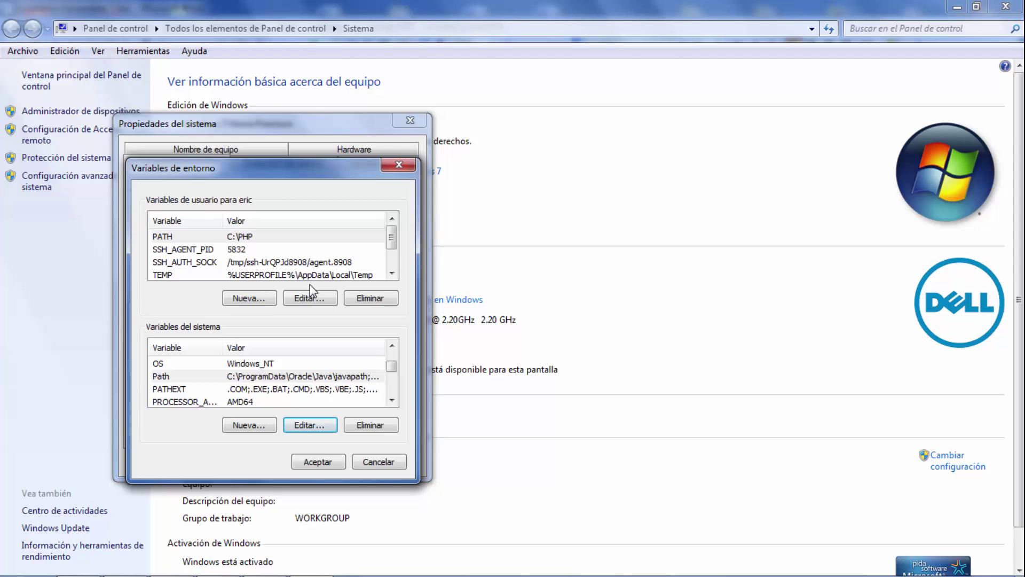
# Step: Recheck the end of the Path system variable's value and accept the environment variables and system properties
pyautogui.click(258, 378)
pyautogui.click(316, 429)
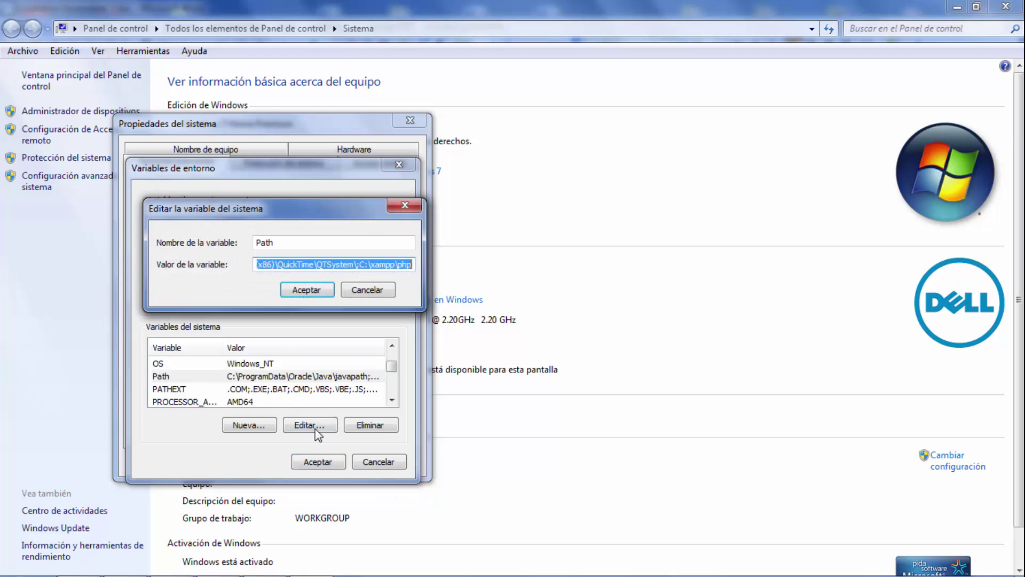
pyautogui.click(398, 264)
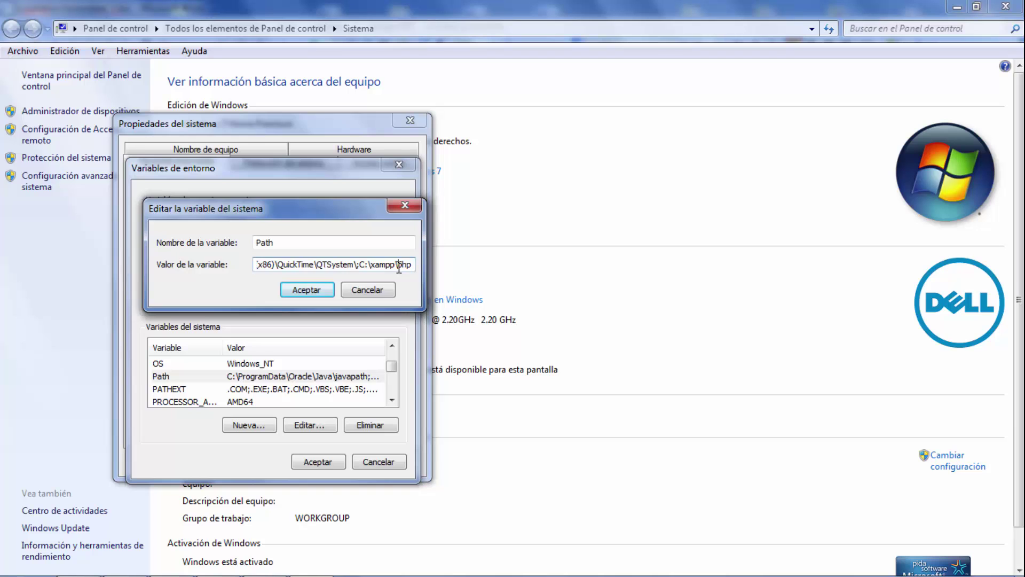
pyautogui.click(309, 291)
pyautogui.click(319, 462)
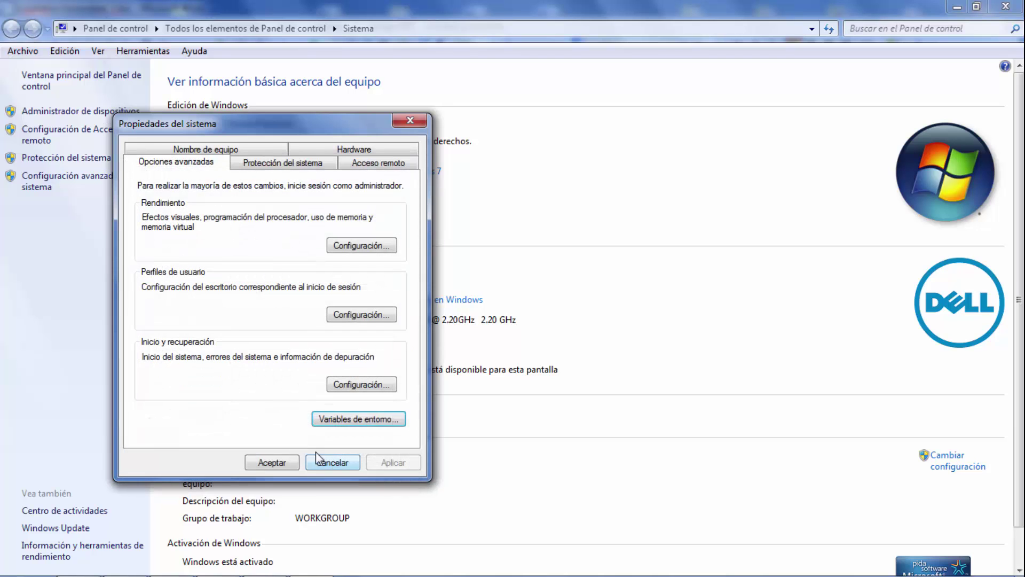
pyautogui.click(274, 463)
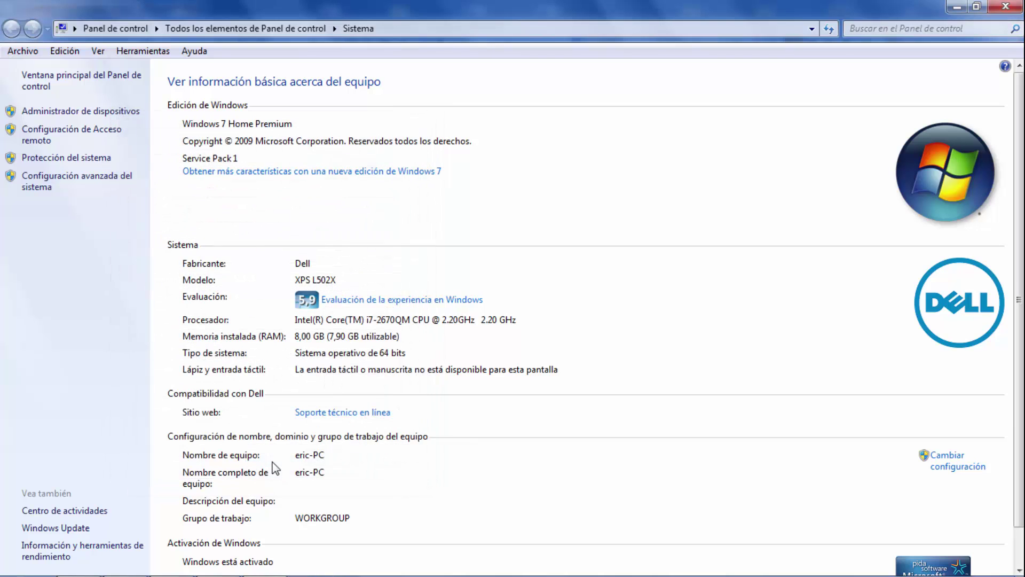
# Step: Close the System window, open a new Command Prompt and run php to test the updated Path
pyautogui.click(1007, 6)
pyautogui.press('super')
pyautogui.write('cmd')
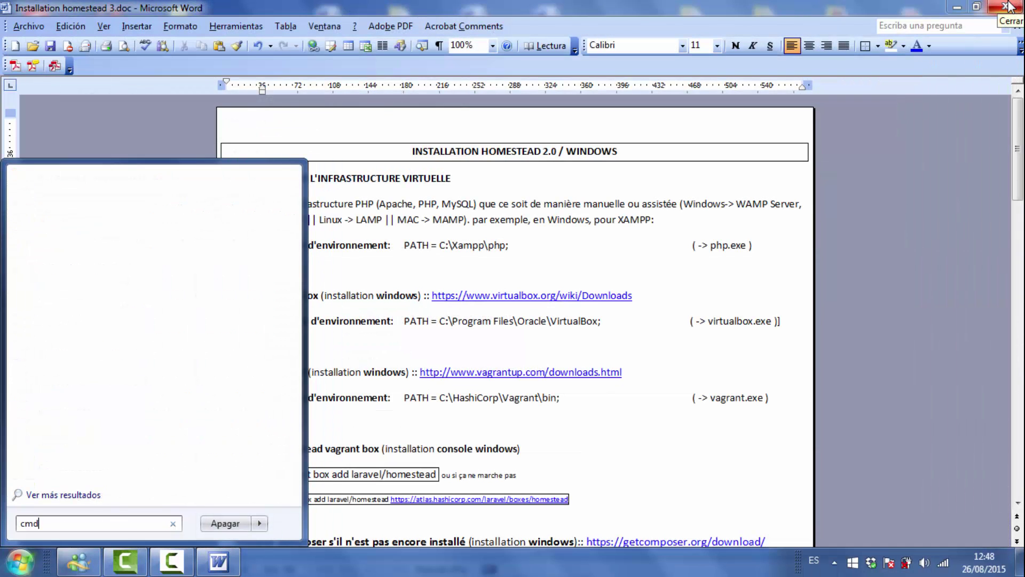
pyautogui.press('Return')
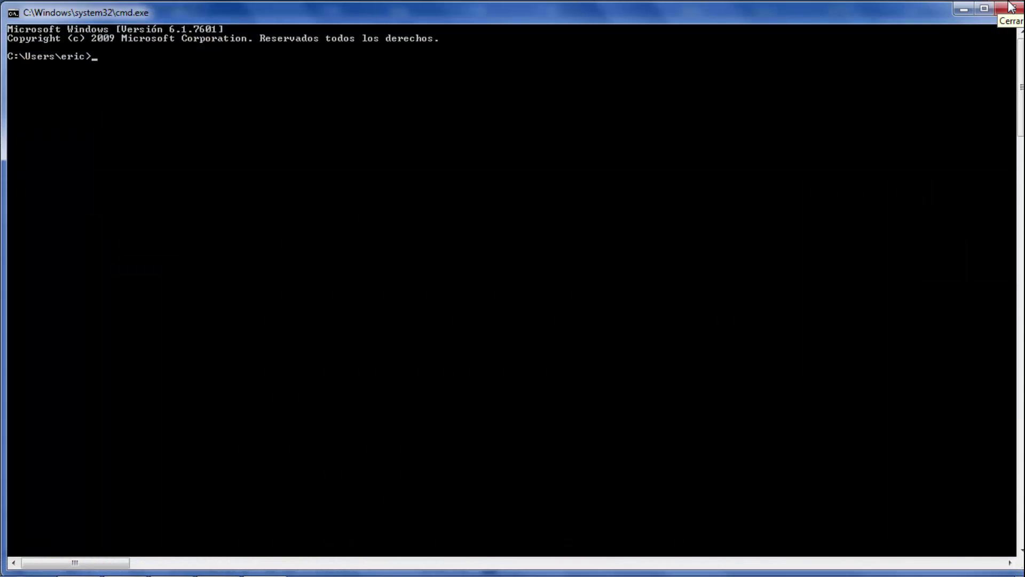
pyautogui.write('php')
pyautogui.press('Return')
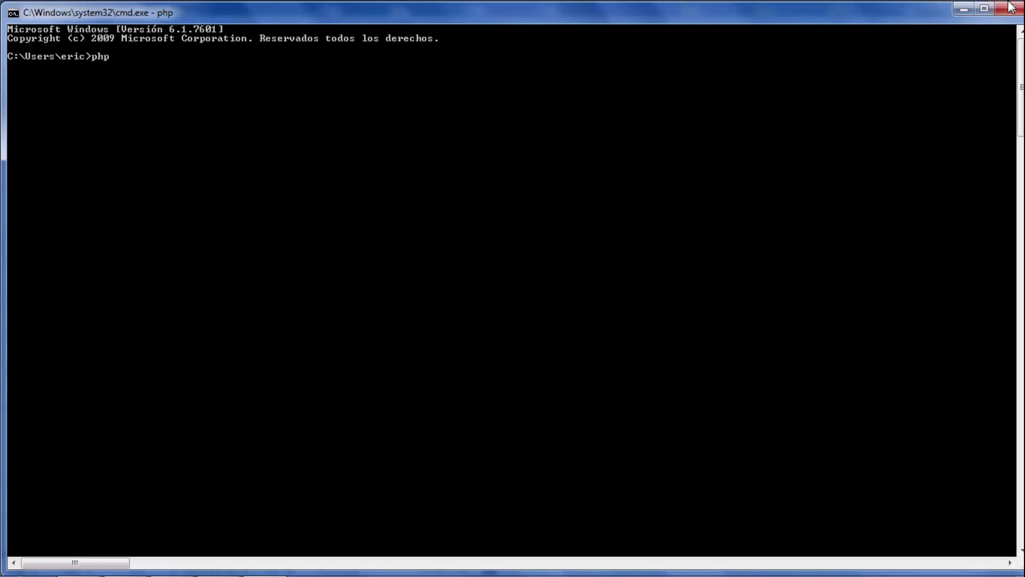
# Step: End the running php session and exit the Command Prompt
pyautogui.hotkey('ctrl', 'z')
pyautogui.press('Return')
pyautogui.write('exit')
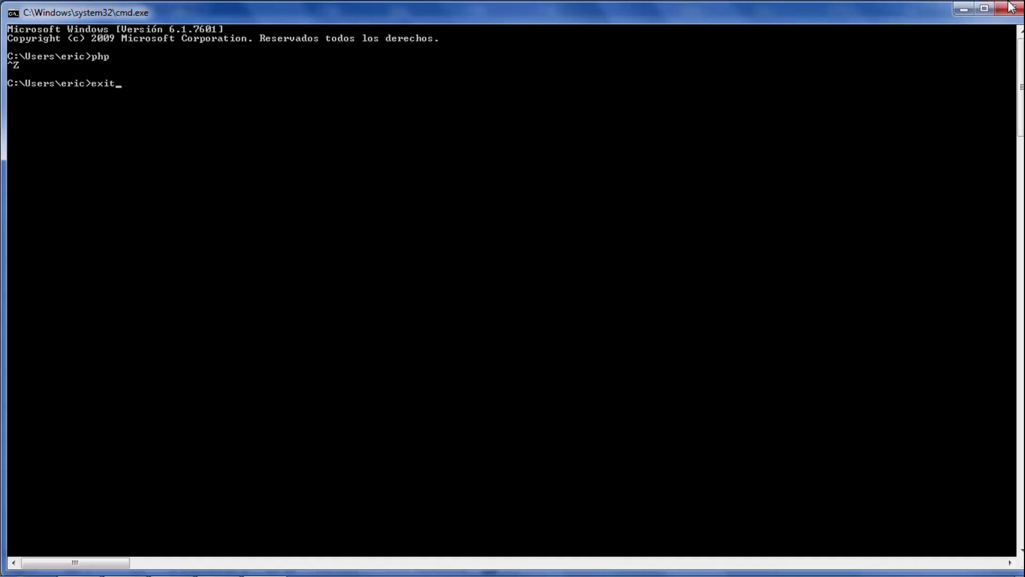
pyautogui.press('Return')
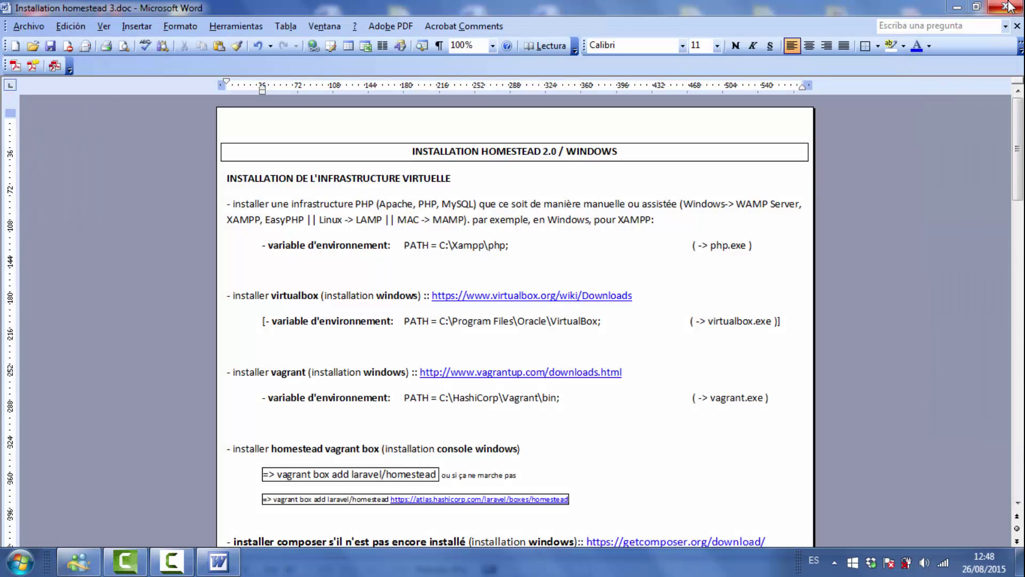
# Step: Highlight in yellow the paragraph on installing a PHP infrastructure and its PATH variable line in the Word document
pyautogui.click(403, 198)
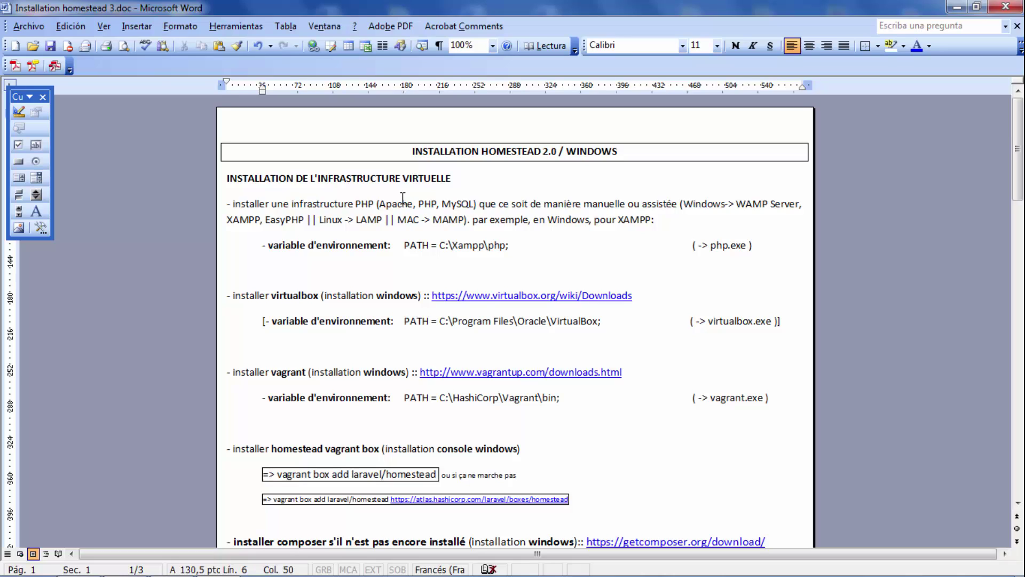
pyautogui.press('Up')
pyautogui.press('Up')
pyautogui.press('Home')
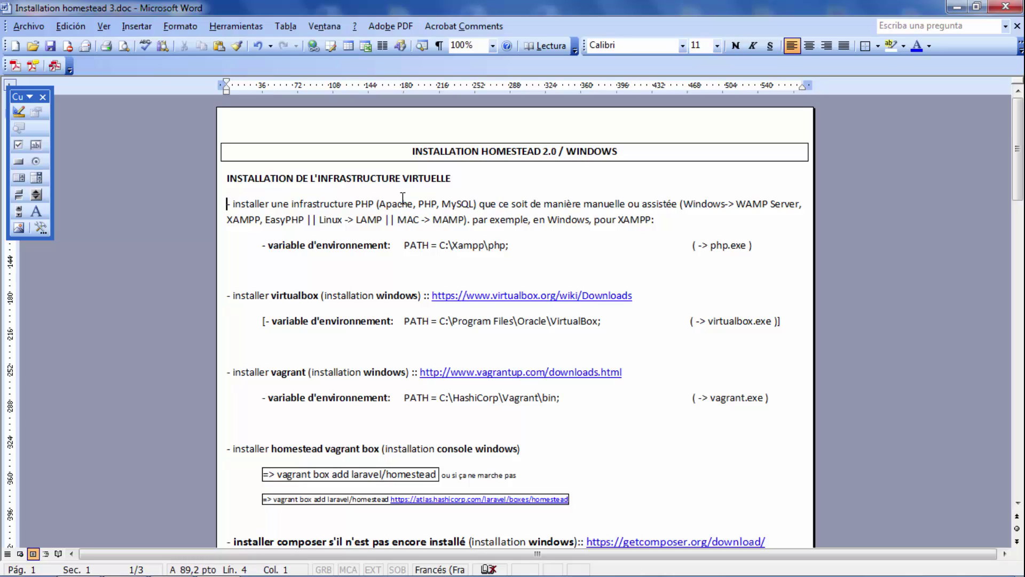
pyautogui.hotkey('ctrl', 'shift', 'Down')
pyautogui.hotkey('ctrl', 'shift', 'Down')
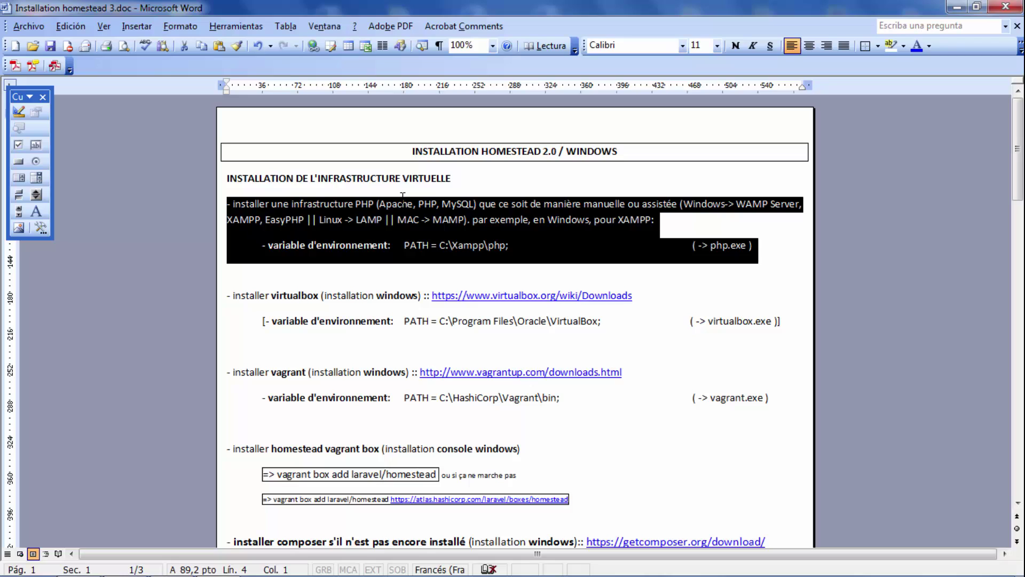
pyautogui.click(904, 45)
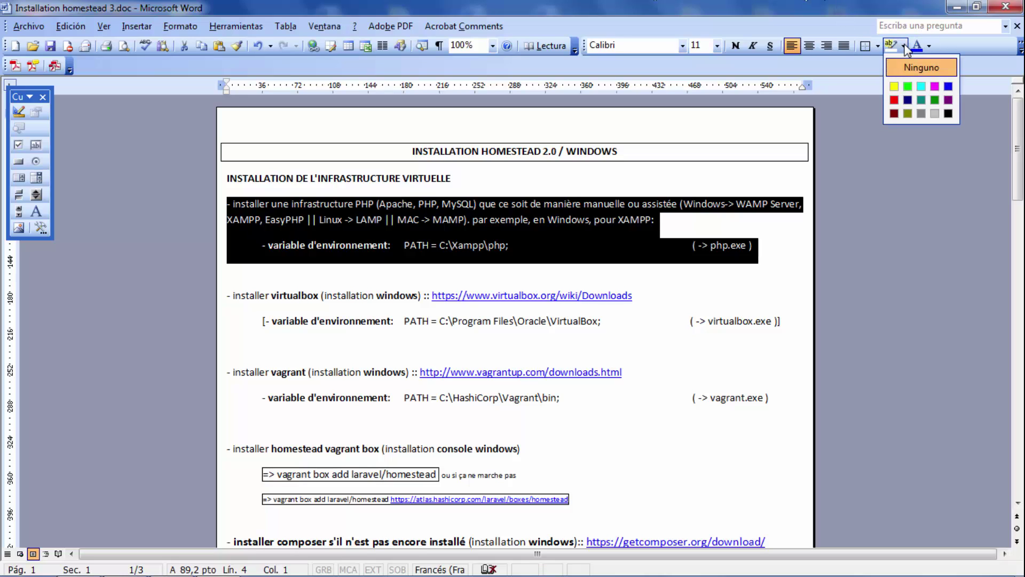
pyautogui.click(893, 86)
pyautogui.click(601, 257)
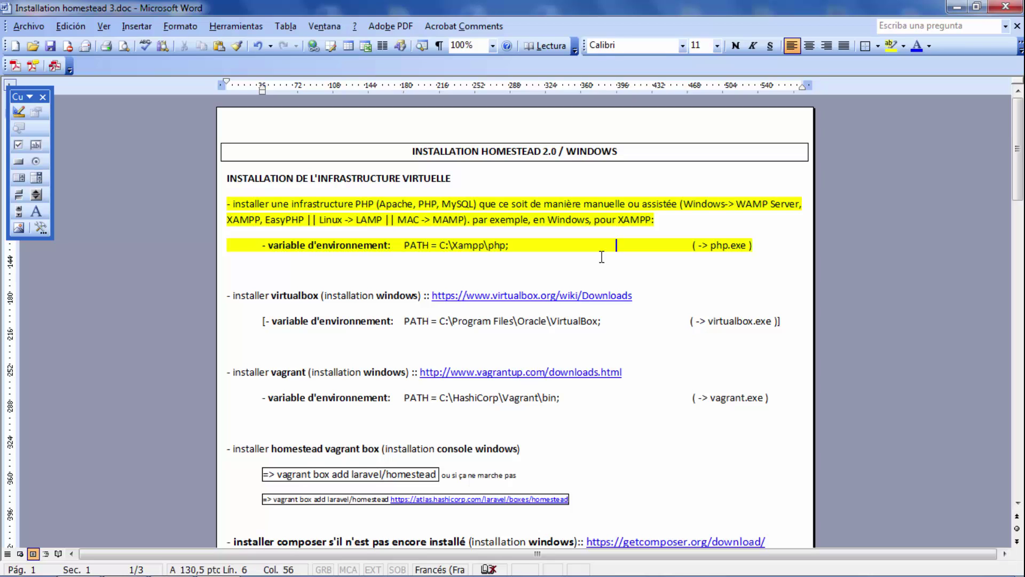
# Step: Examine the path C:\Xampp\php in the highlighted environment variable line by selecting it without its semicolon
pyautogui.press('Left')
pyautogui.hotkey('ctrl', 'Left')
pyautogui.hotkey('ctrl', 'Left')
pyautogui.hotkey('ctrl', 'Left')
pyautogui.hotkey('ctrl', 'Left')
pyautogui.hotkey('ctrl', 'Left')
pyautogui.hotkey('ctrl', 'Left')
pyautogui.hotkey('shift', 'Right')
pyautogui.hotkey('shift', 'Right')
pyautogui.hotkey('shift', 'Right')
pyautogui.hotkey('shift', 'Right')
pyautogui.hotkey('shift', 'Right')
pyautogui.hotkey('shift', 'Right')
pyautogui.hotkey('shift', 'Right')
pyautogui.hotkey('shift', 'Right')
pyautogui.hotkey('shift', 'Right')
pyautogui.hotkey('shift', 'Right')
pyautogui.hotkey('shift', 'Right')
pyautogui.hotkey('shift', 'Right')
pyautogui.hotkey('shift', 'Right')
pyautogui.hotkey('shift', 'Left')
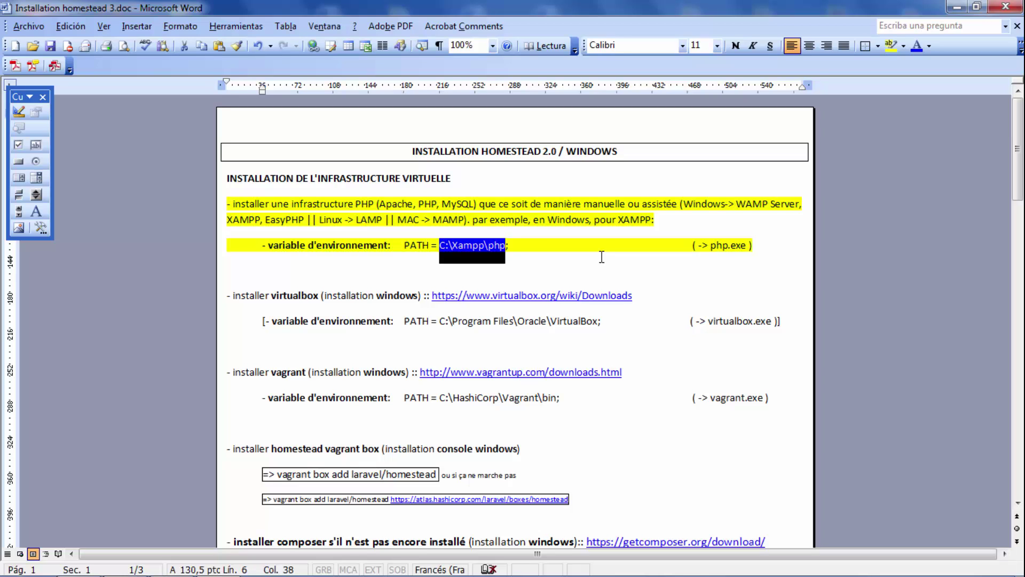
pyautogui.press('Right')
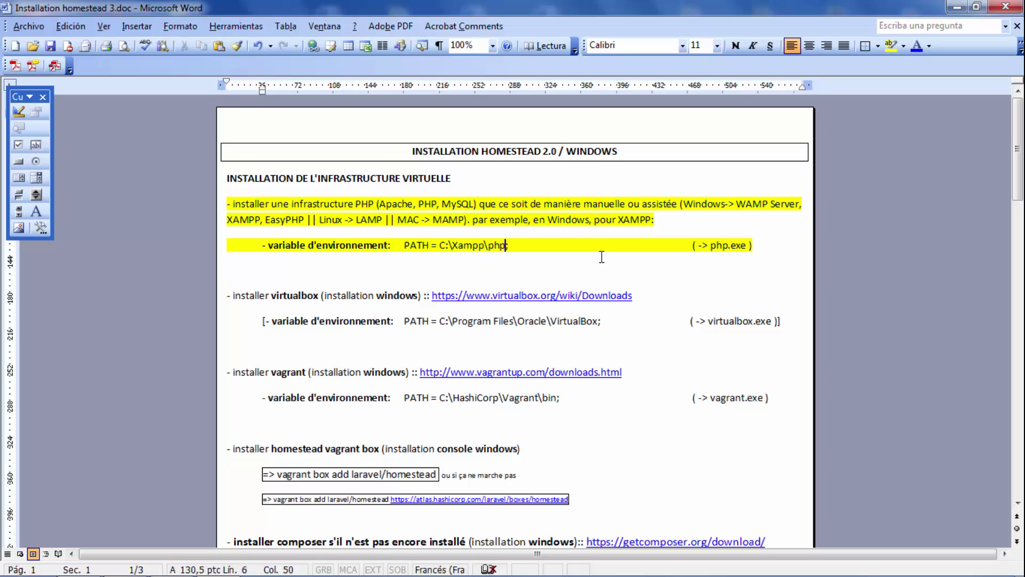